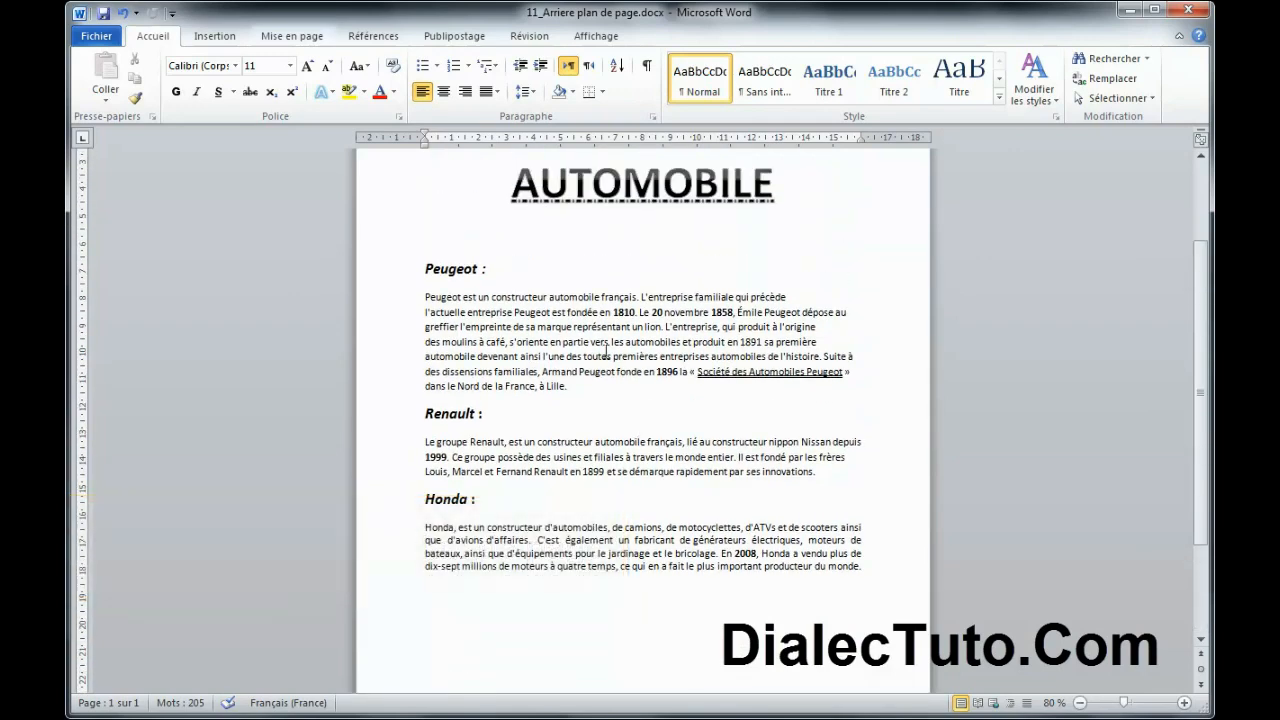
Step: Examine the page border, page colour and watermark in the finished document 11_Arriere plan de page_A.docx
{"action": "scroll", "coordinate": [606, 352], "scroll_direction": "up", "scroll_amount": 1}
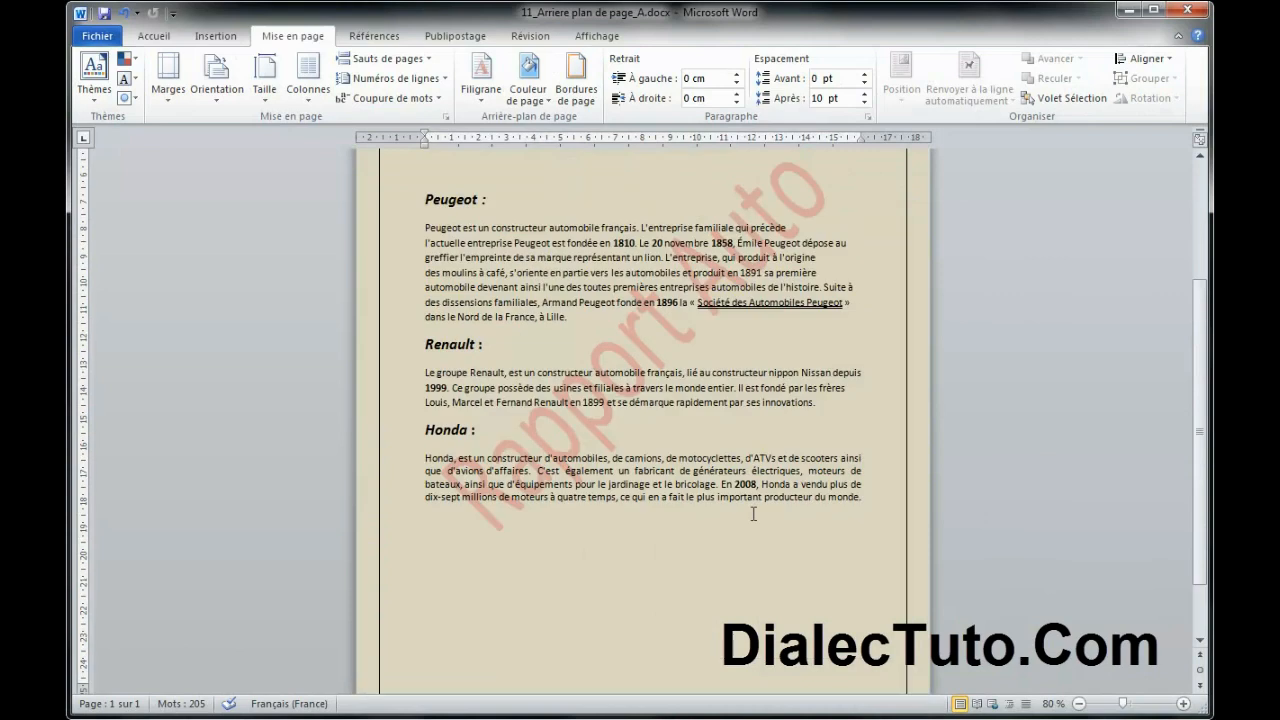
{"action": "scroll", "coordinate": [753, 514], "scroll_direction": "up", "scroll_amount": 3}
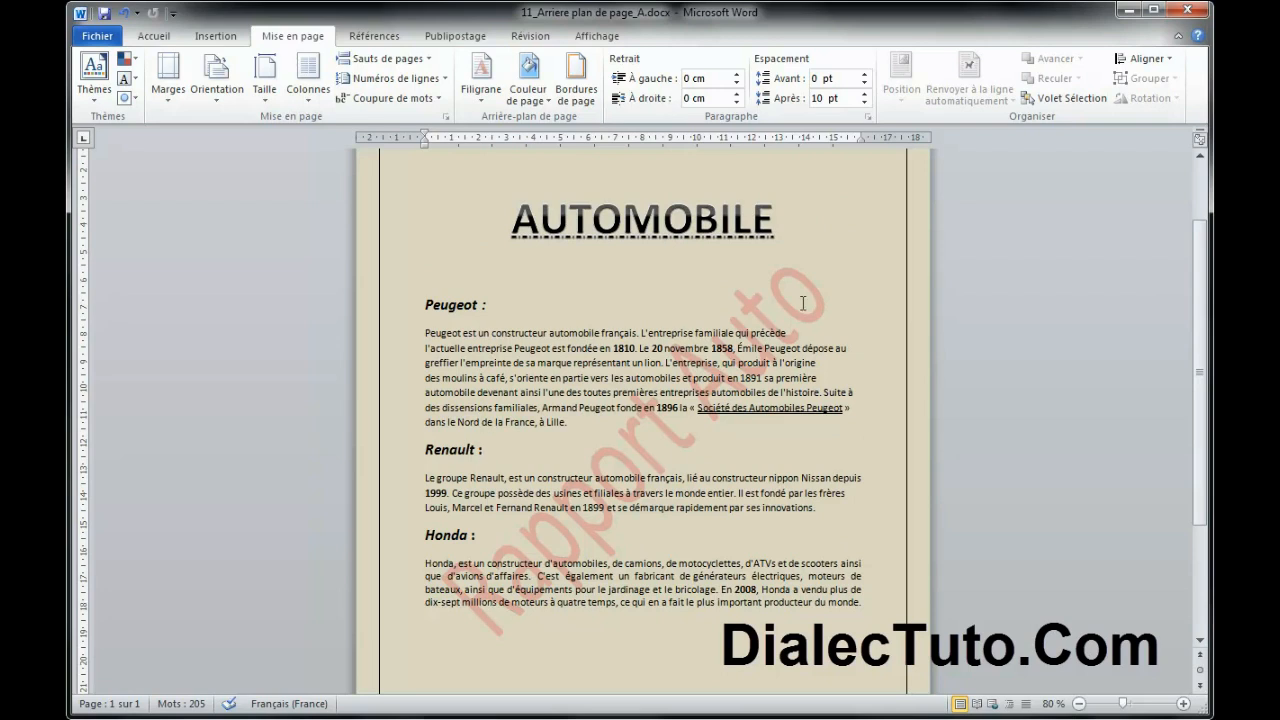
{"action": "scroll", "coordinate": [746, 426], "scroll_direction": "up", "scroll_amount": 3}
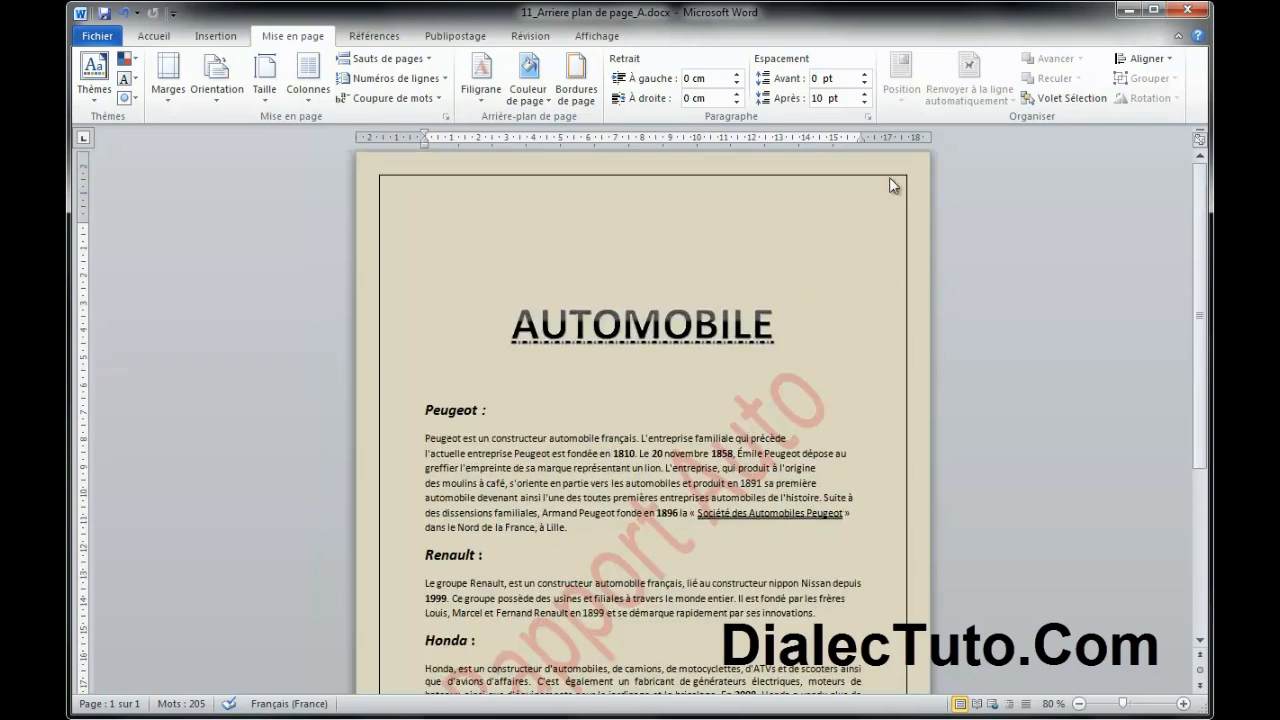
{"action": "scroll", "coordinate": [760, 352], "scroll_direction": "down", "scroll_amount": 1}
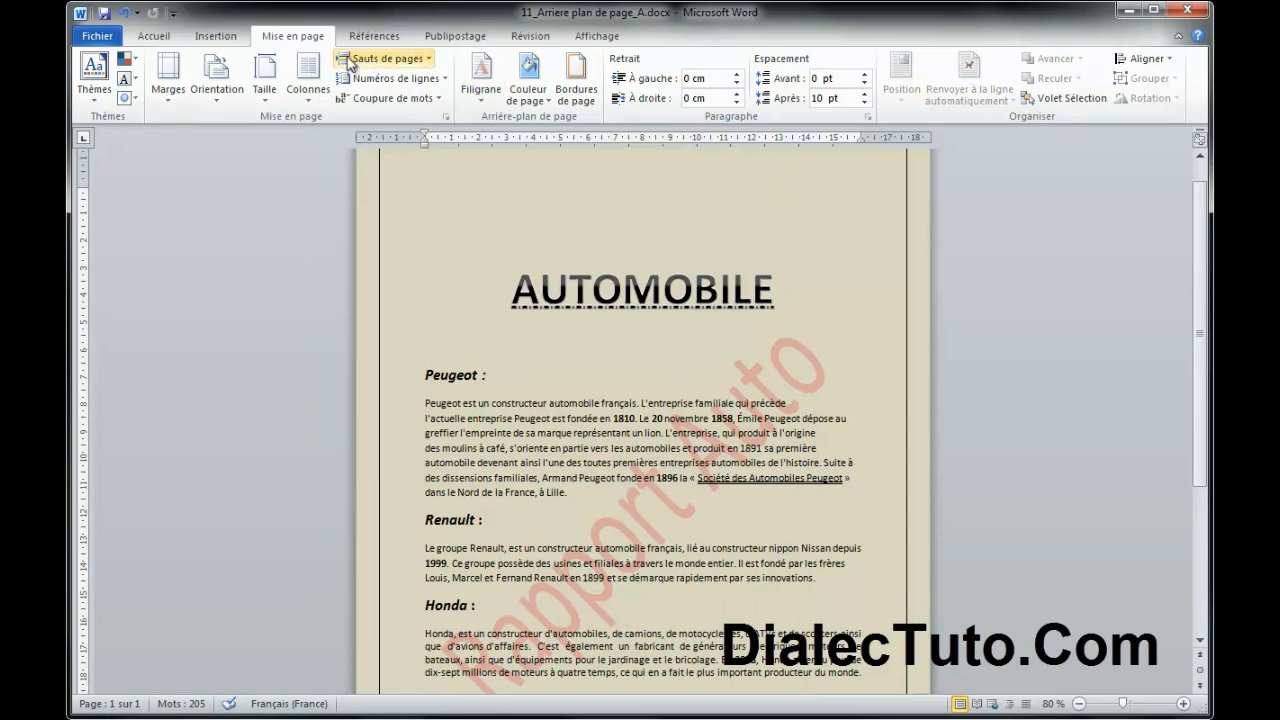
{"action": "left_click", "coordinate": [155, 36]}
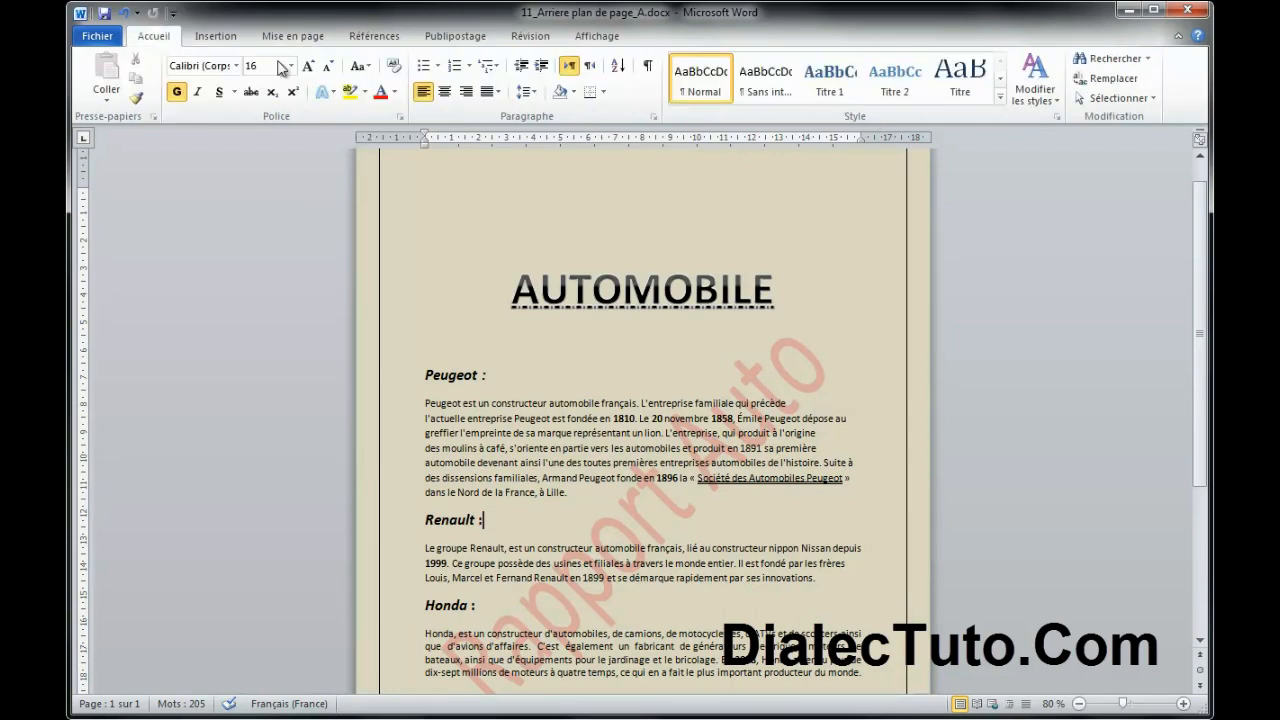
Step: Switch to the unformatted document 11_Arriere plan de page.docx
{"action": "left_click", "coordinate": [592, 37]}
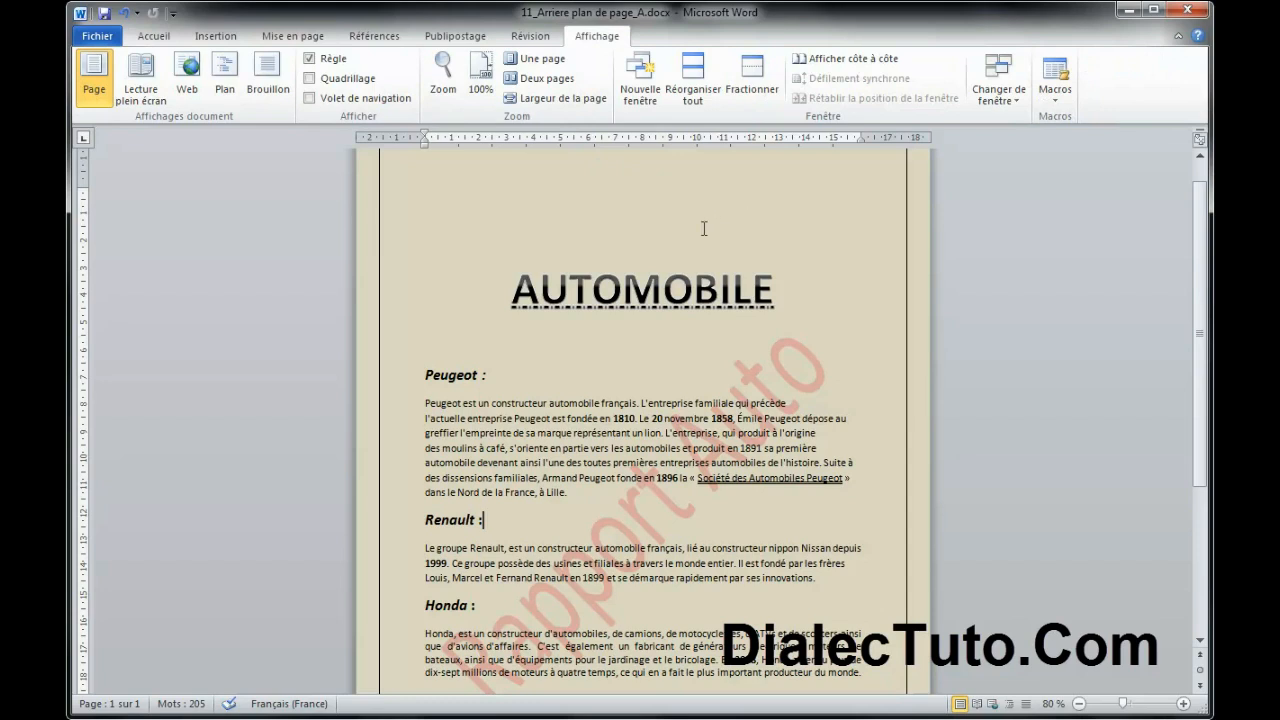
{"action": "scroll", "coordinate": [704, 226], "scroll_direction": "down", "scroll_amount": 3}
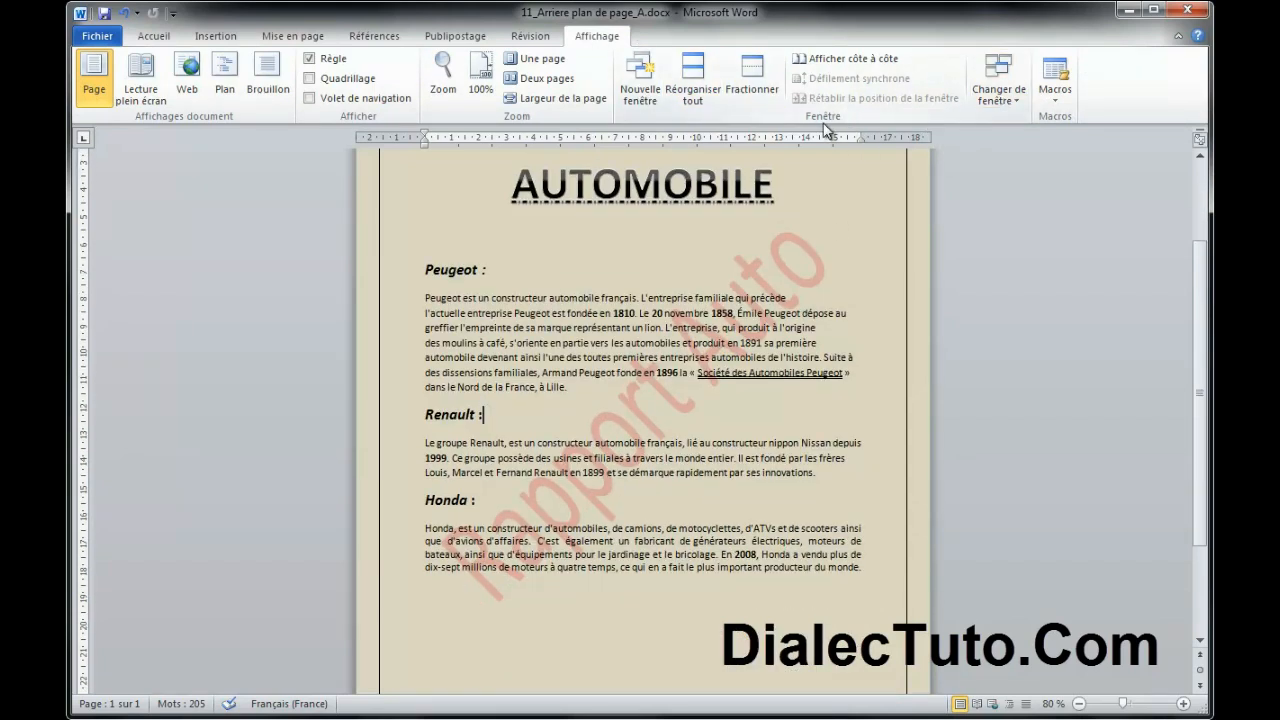
{"action": "left_click", "coordinate": [998, 88]}
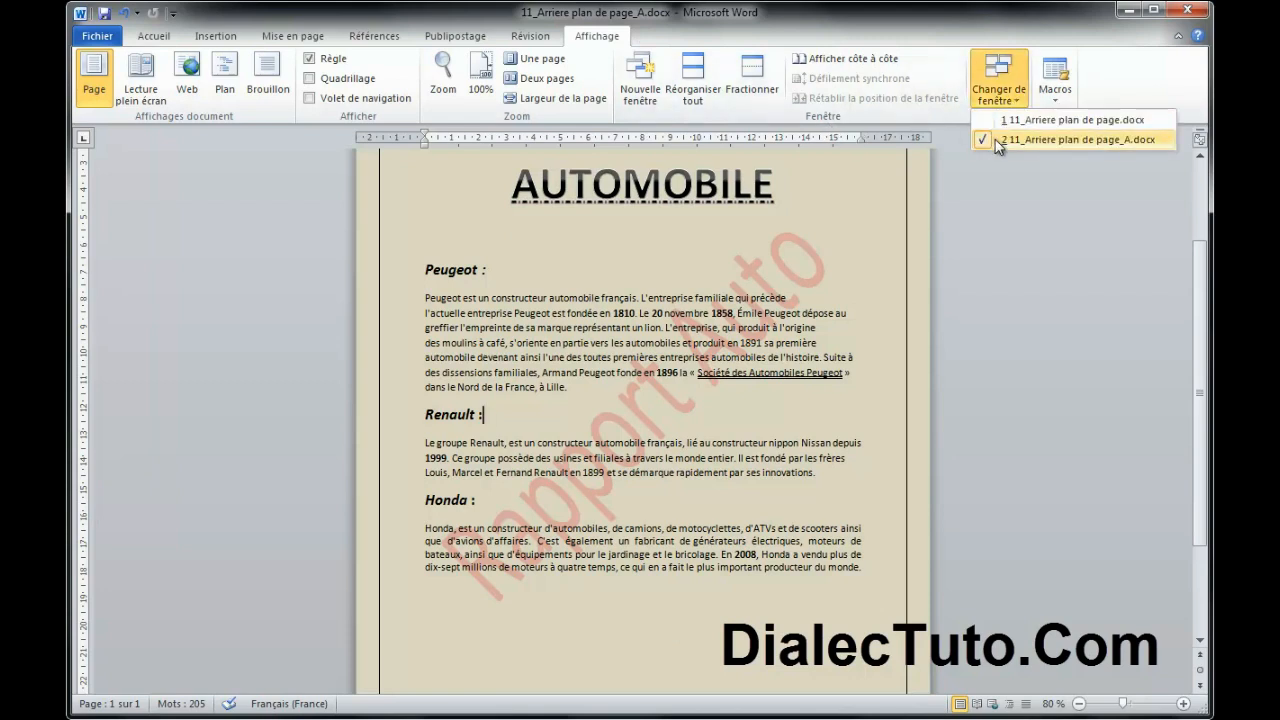
{"action": "left_click", "coordinate": [1050, 120]}
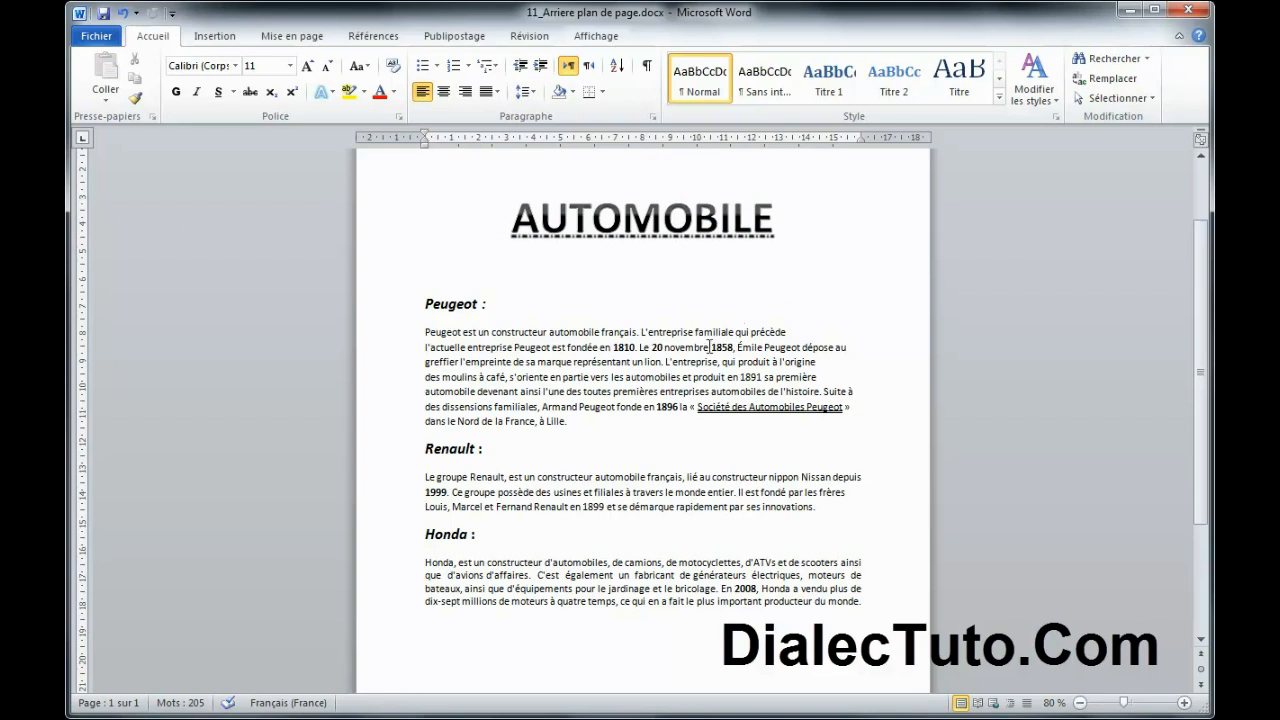
Step: Set the page colour to the theme colour Brun tanné, Arrière-plan 2, plus sombre 10 %
{"action": "left_click", "coordinate": [278, 45]}
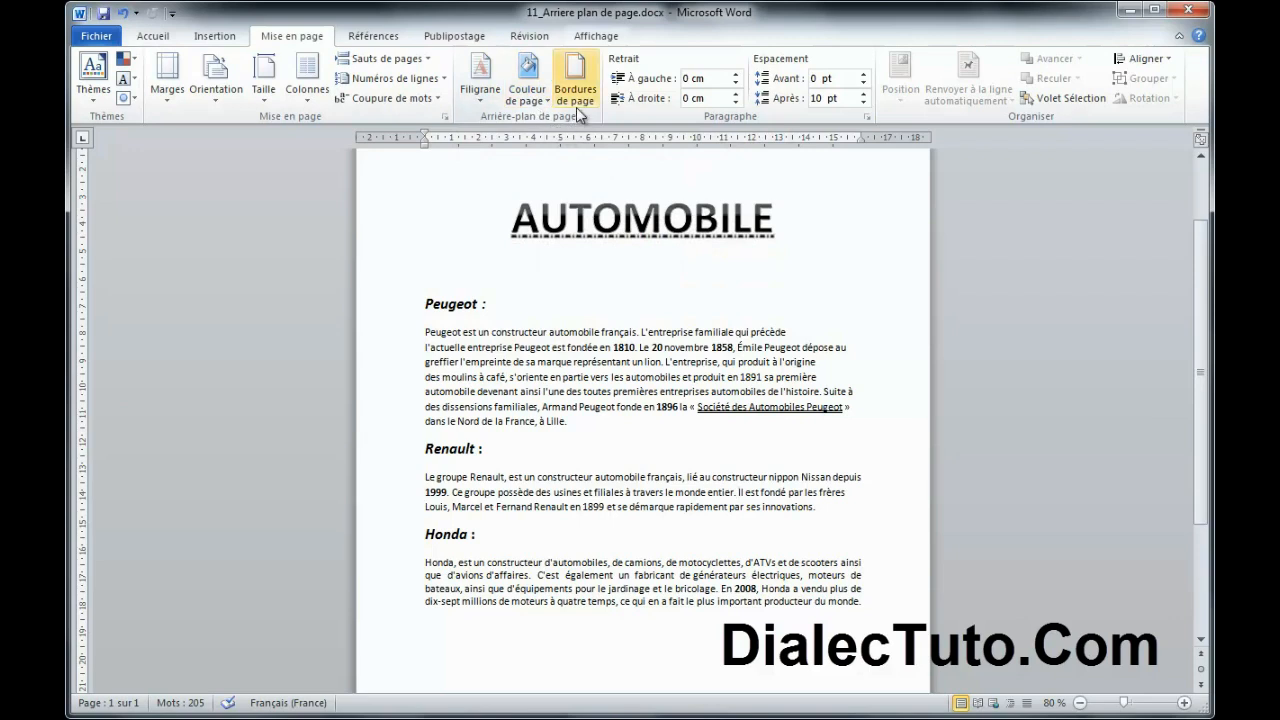
{"action": "left_click", "coordinate": [537, 100]}
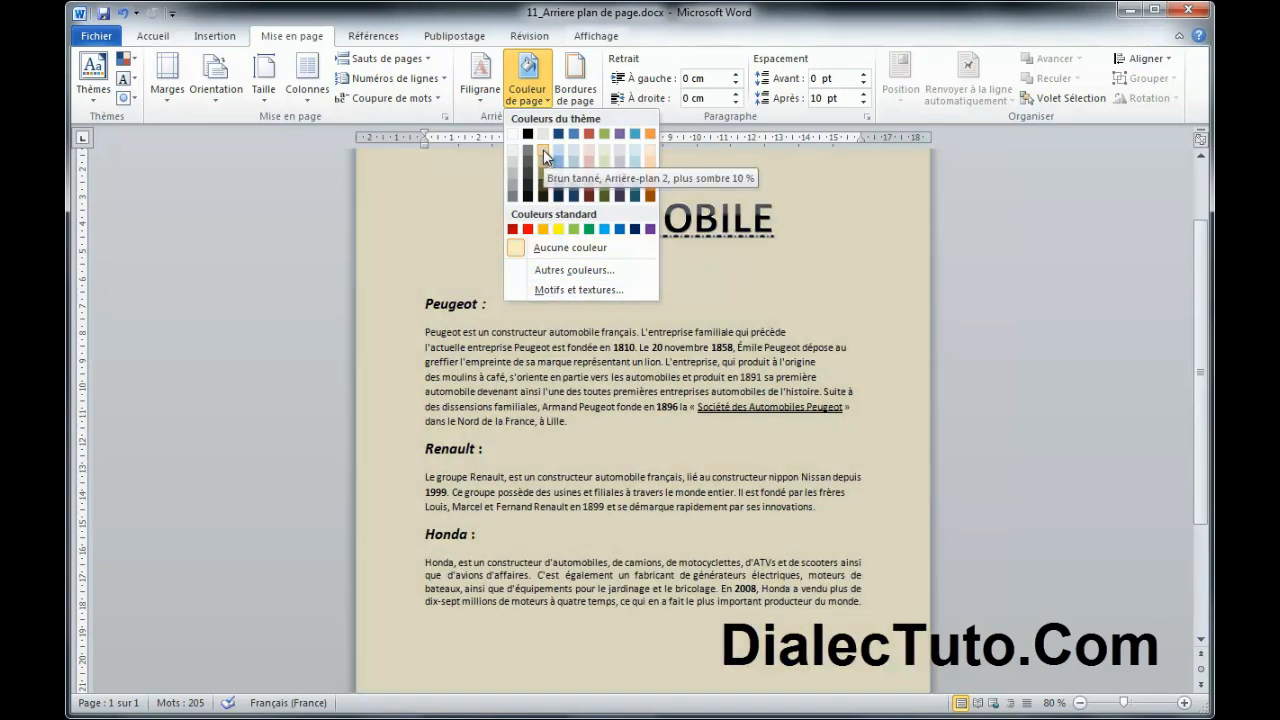
{"action": "left_click", "coordinate": [543, 149]}
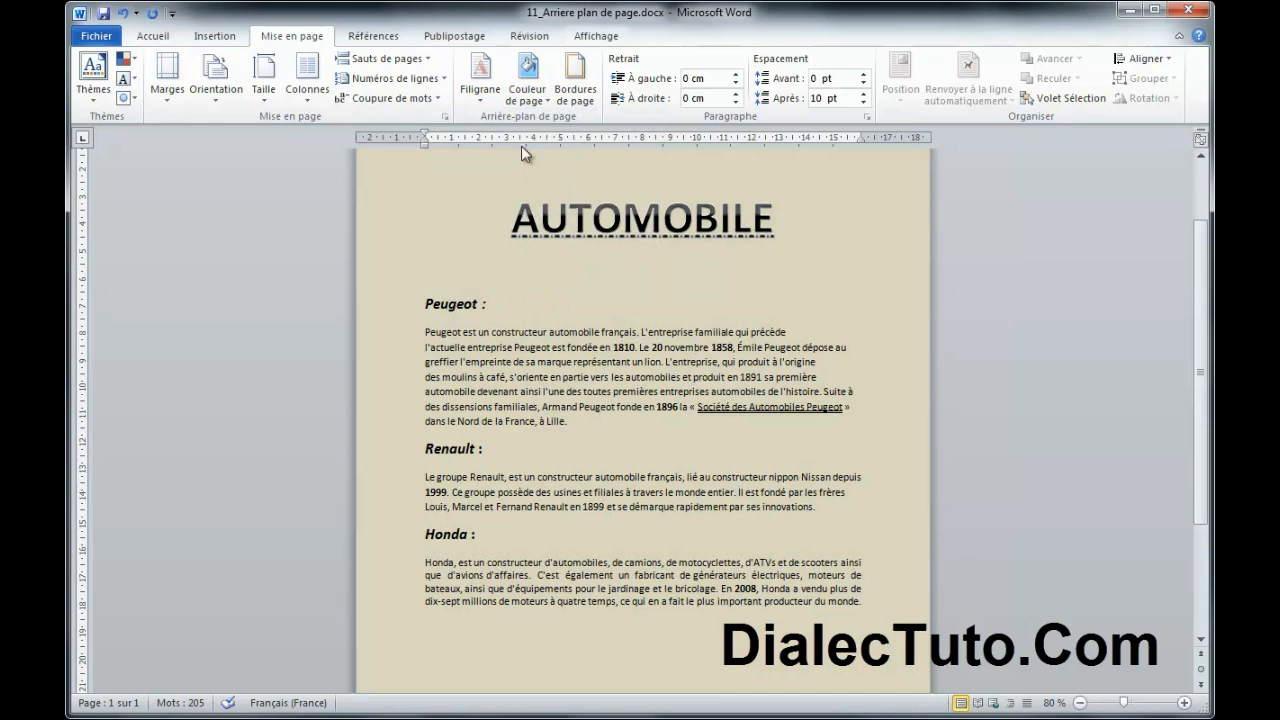
{"action": "left_click", "coordinate": [532, 104]}
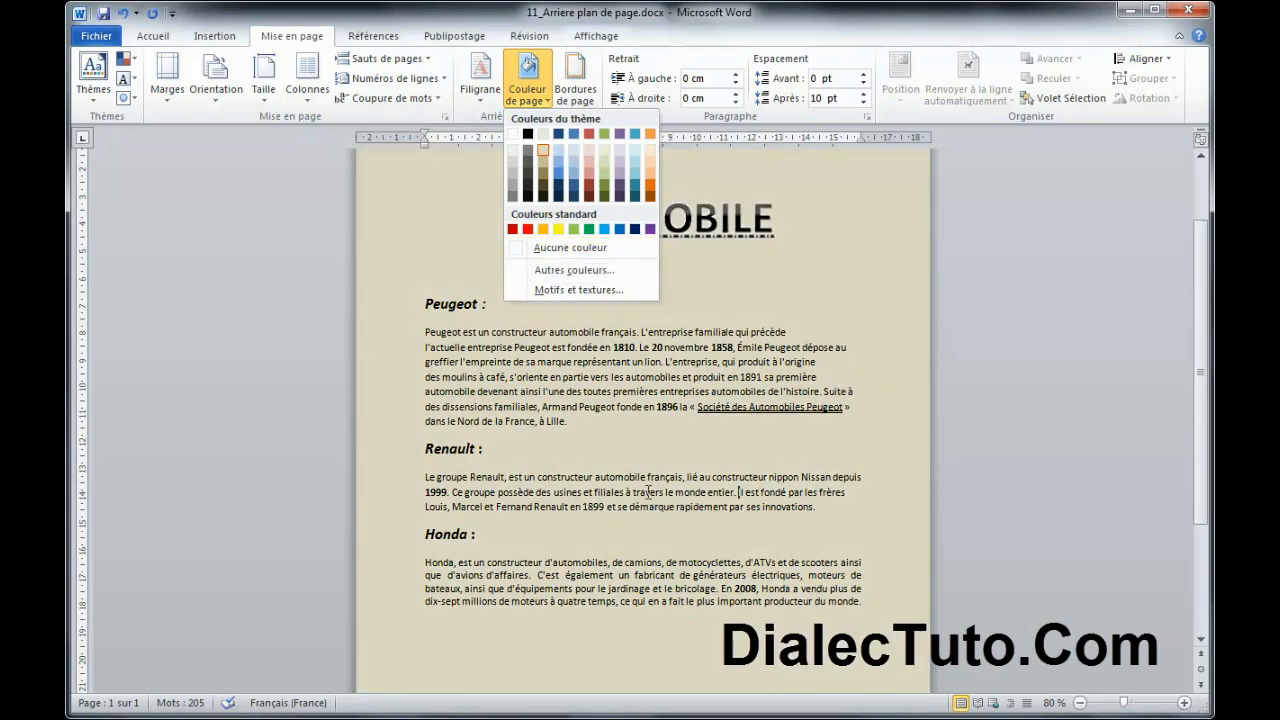
{"action": "left_click", "coordinate": [632, 488]}
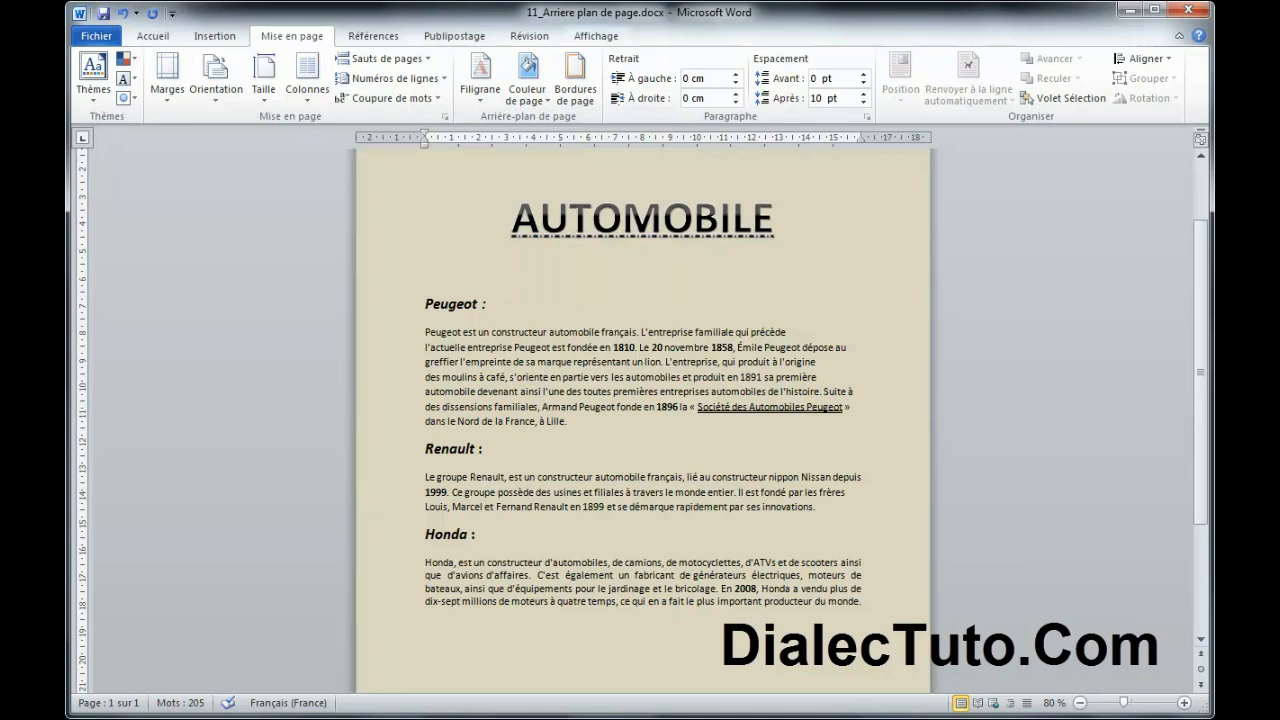
Step: Check the watermark in 11_Arriere plan de page_A.docx and return to 11_Arriere plan de page.docx
{"action": "left_click", "coordinate": [596, 40]}
{"action": "left_click", "coordinate": [997, 80]}
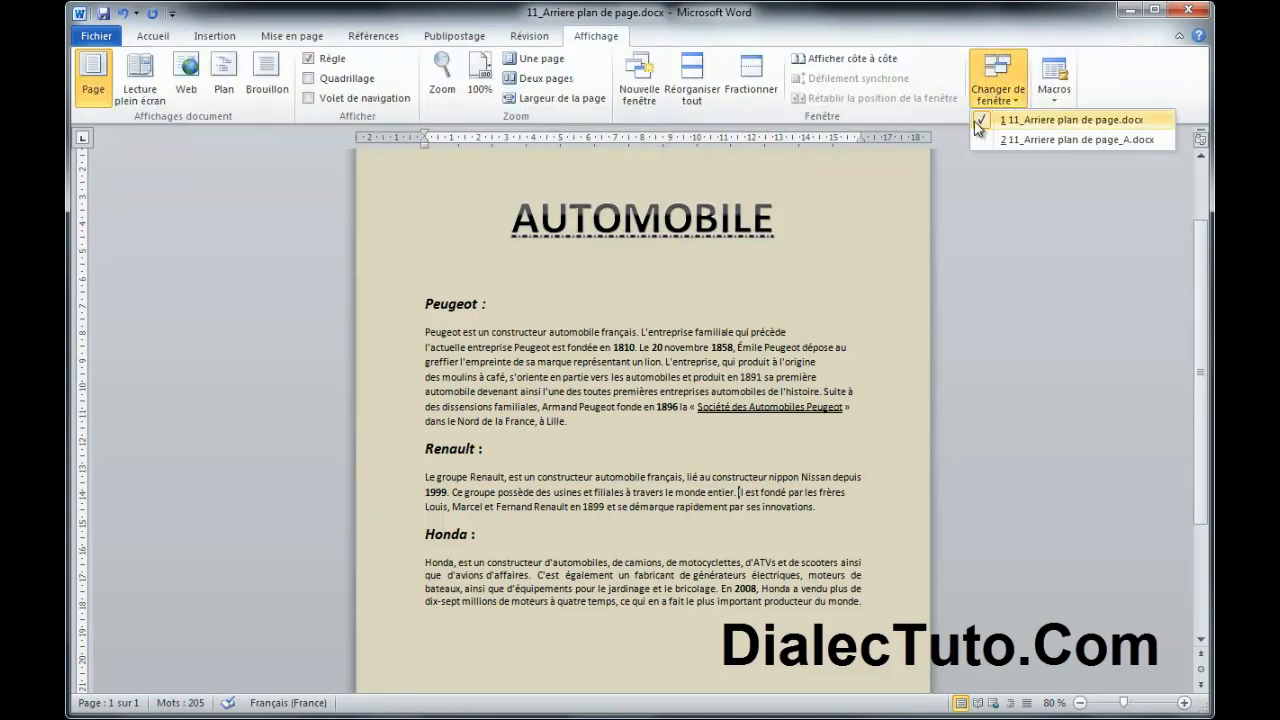
{"action": "left_click", "coordinate": [1016, 143]}
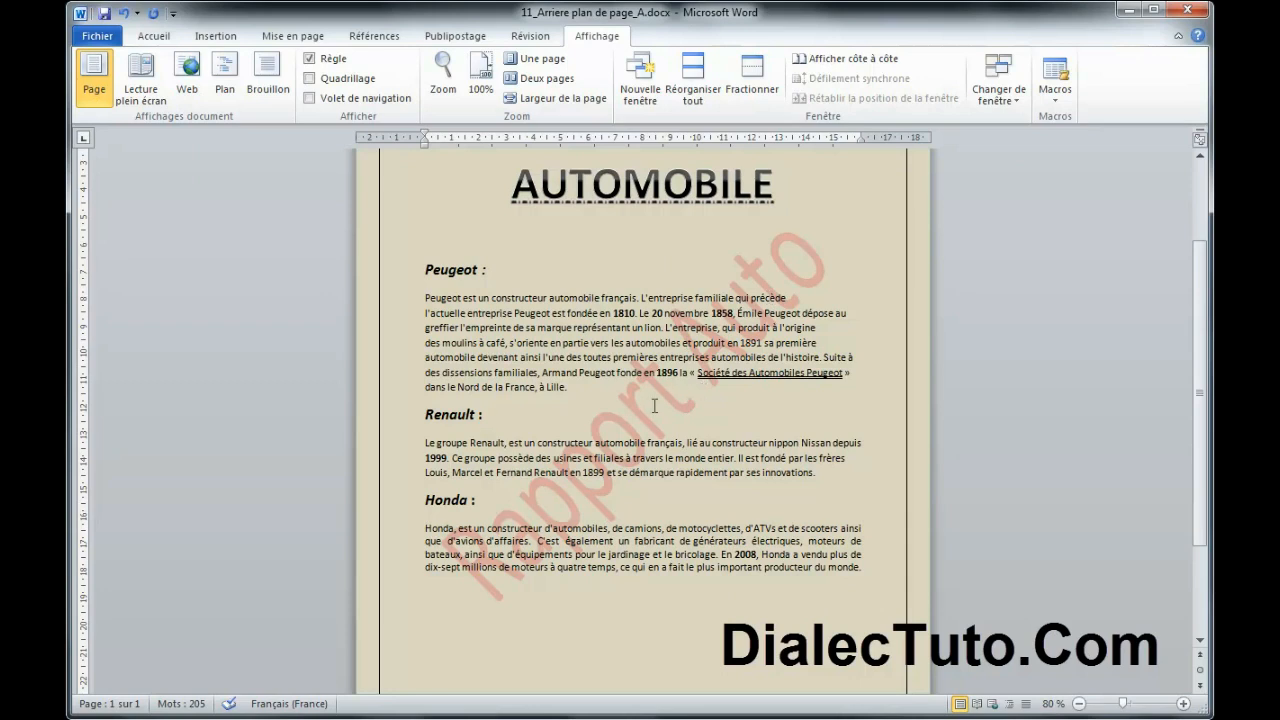
{"action": "scroll", "coordinate": [739, 342], "scroll_direction": "up", "scroll_amount": 1}
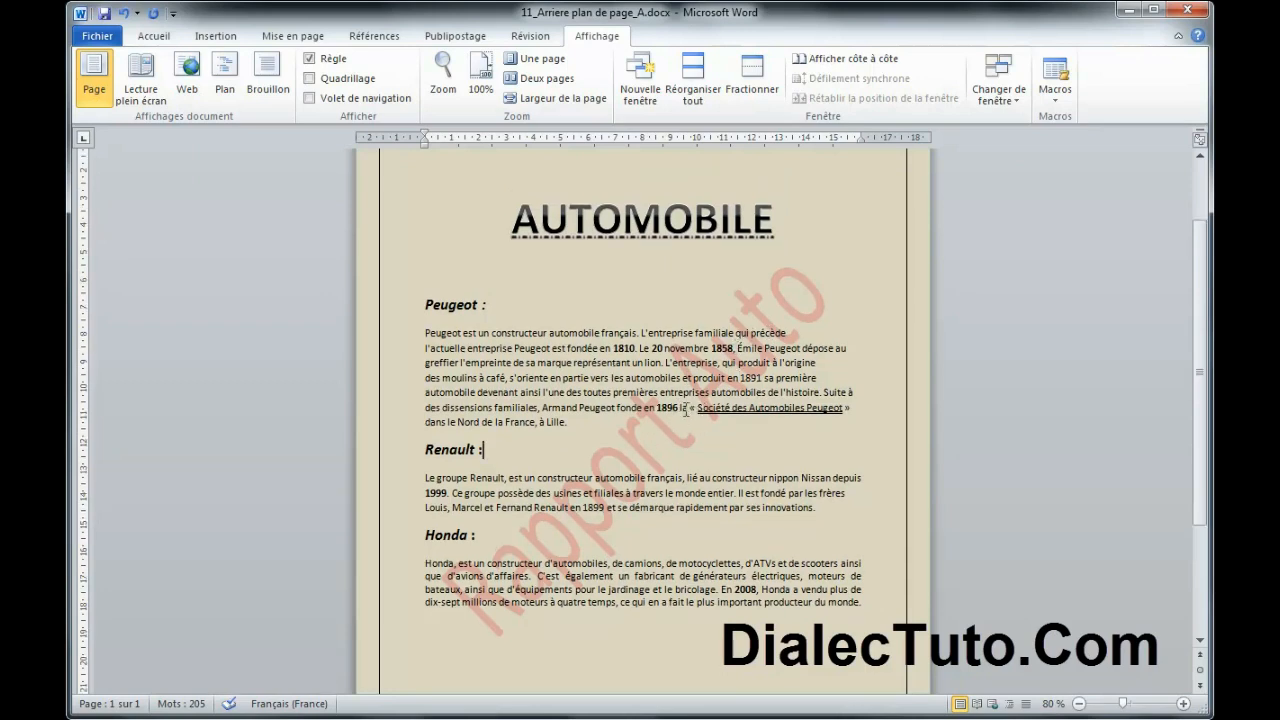
{"action": "left_click", "coordinate": [1000, 92]}
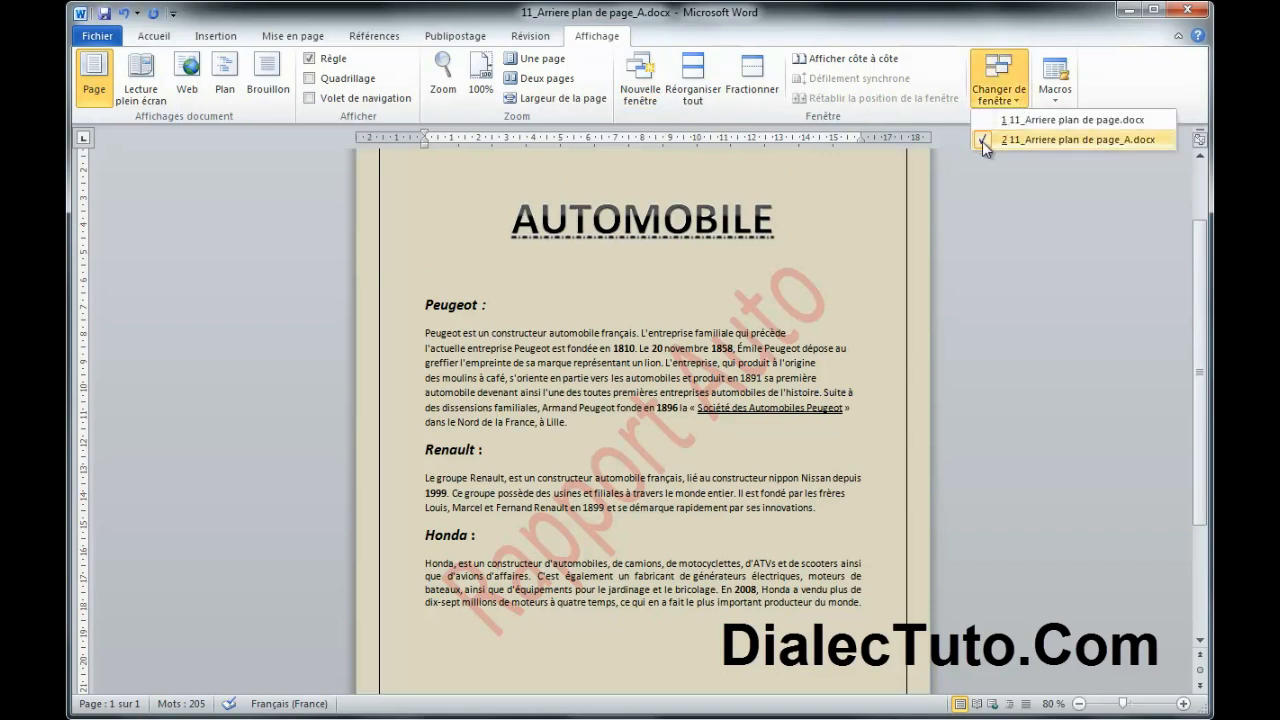
{"action": "left_click", "coordinate": [982, 141]}
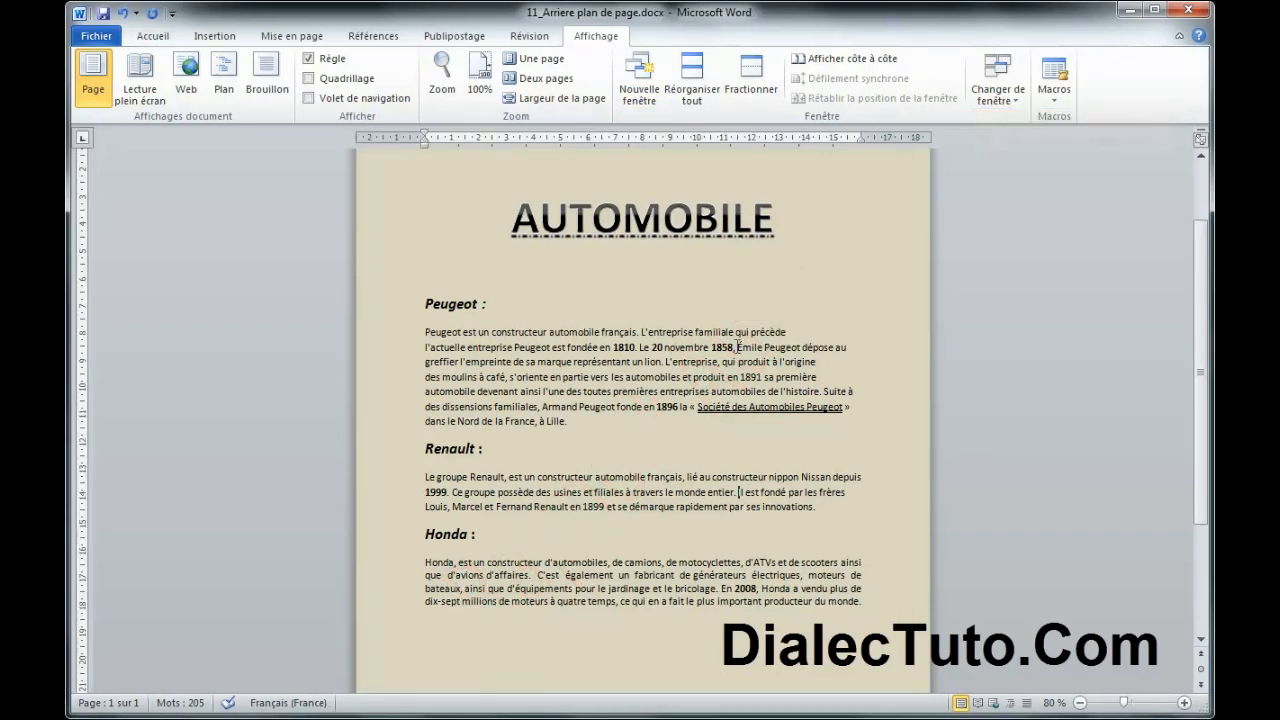
Step: Set up a custom text watermark for the page with the text "Rapport Auto"
{"action": "left_click", "coordinate": [215, 36]}
{"action": "left_click", "coordinate": [291, 38]}
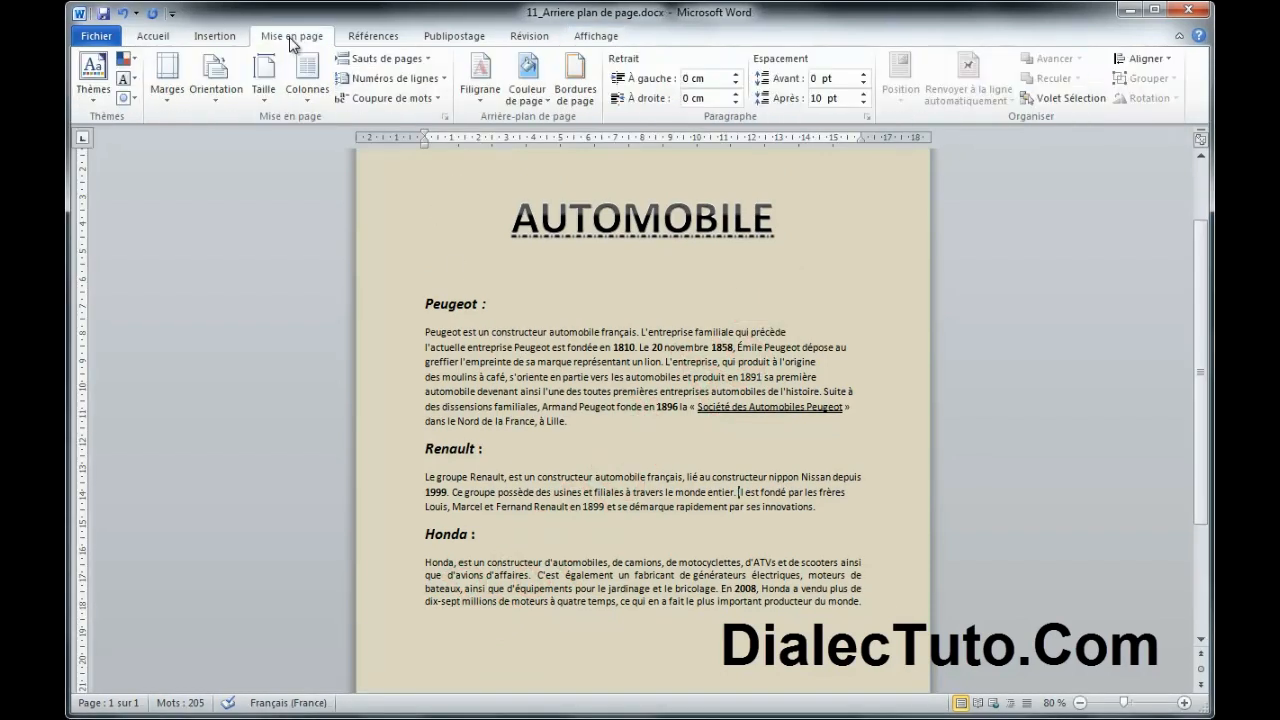
{"action": "left_click", "coordinate": [481, 108]}
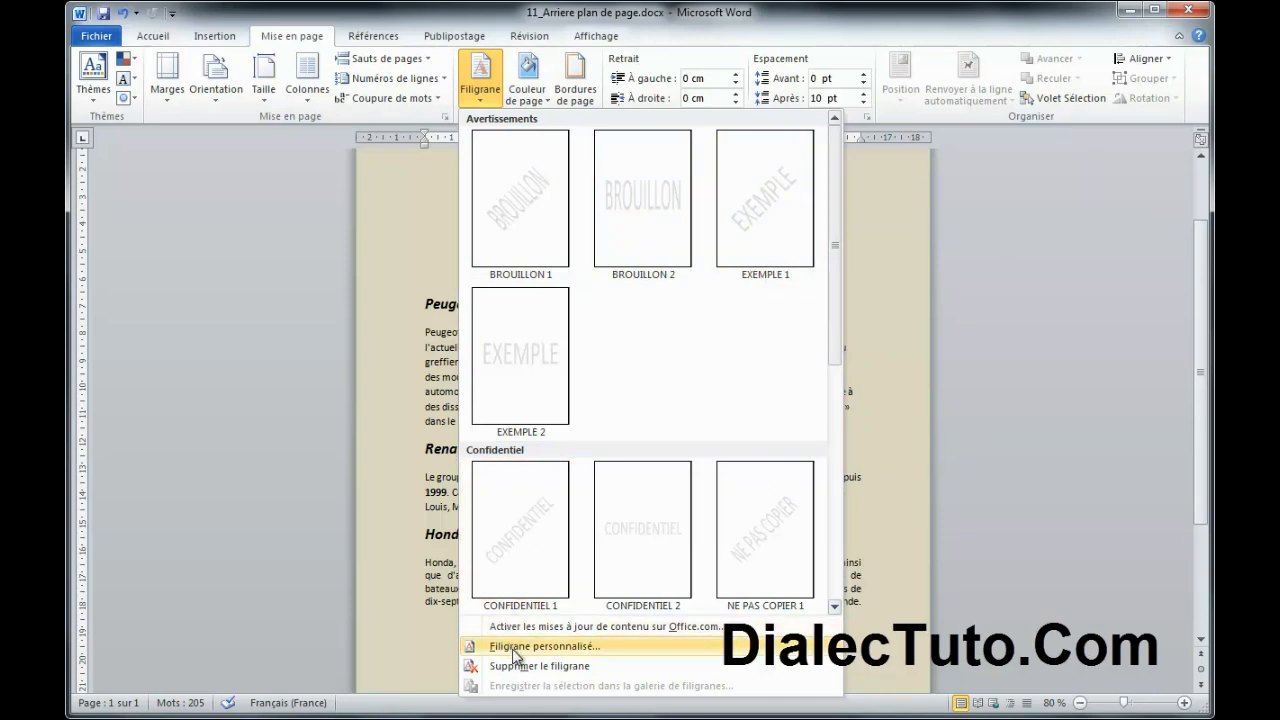
{"action": "left_click", "coordinate": [585, 648]}
{"action": "left_click_drag", "start_coordinate": [934, 133], "coordinate": [768, 212]}
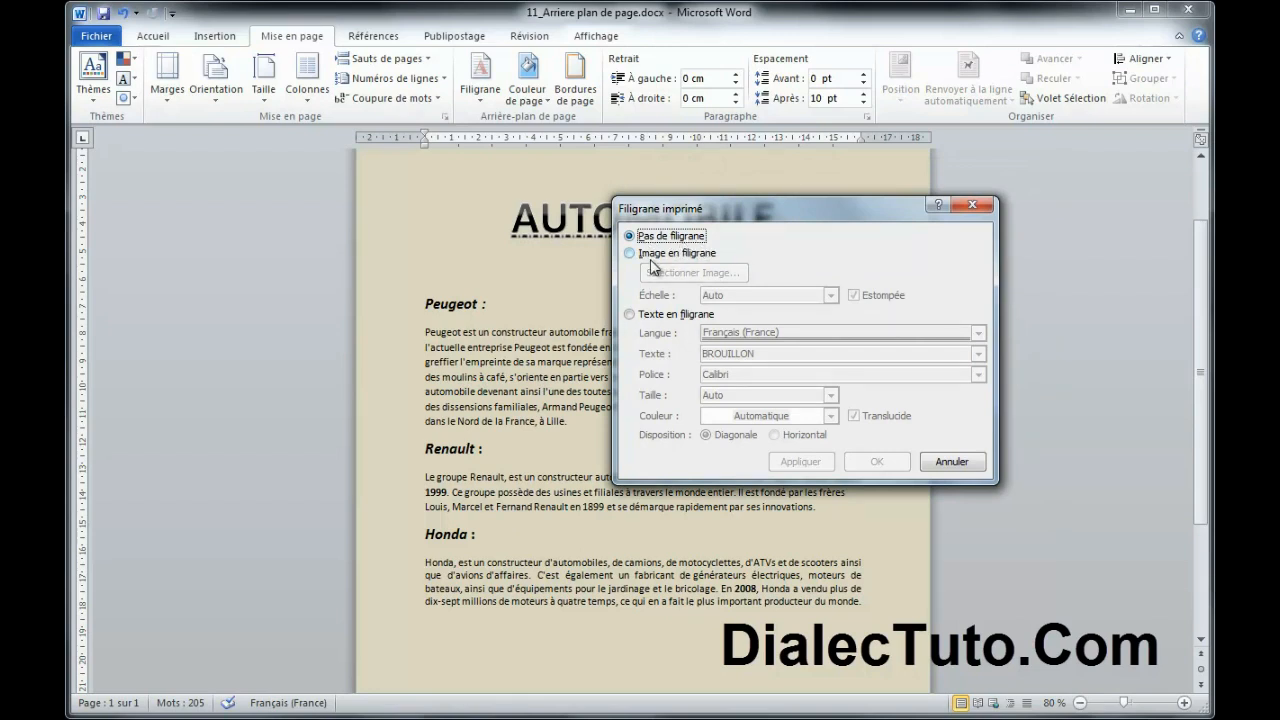
{"action": "left_click", "coordinate": [685, 255]}
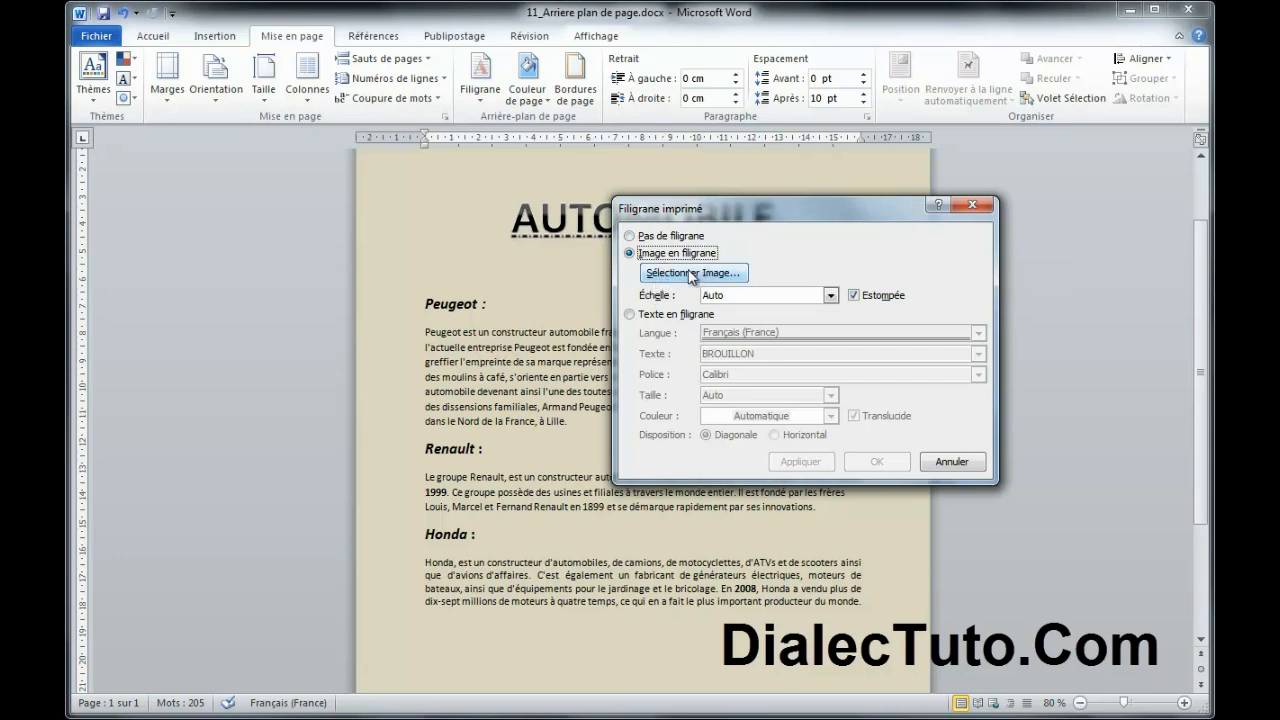
{"action": "left_click", "coordinate": [675, 316]}
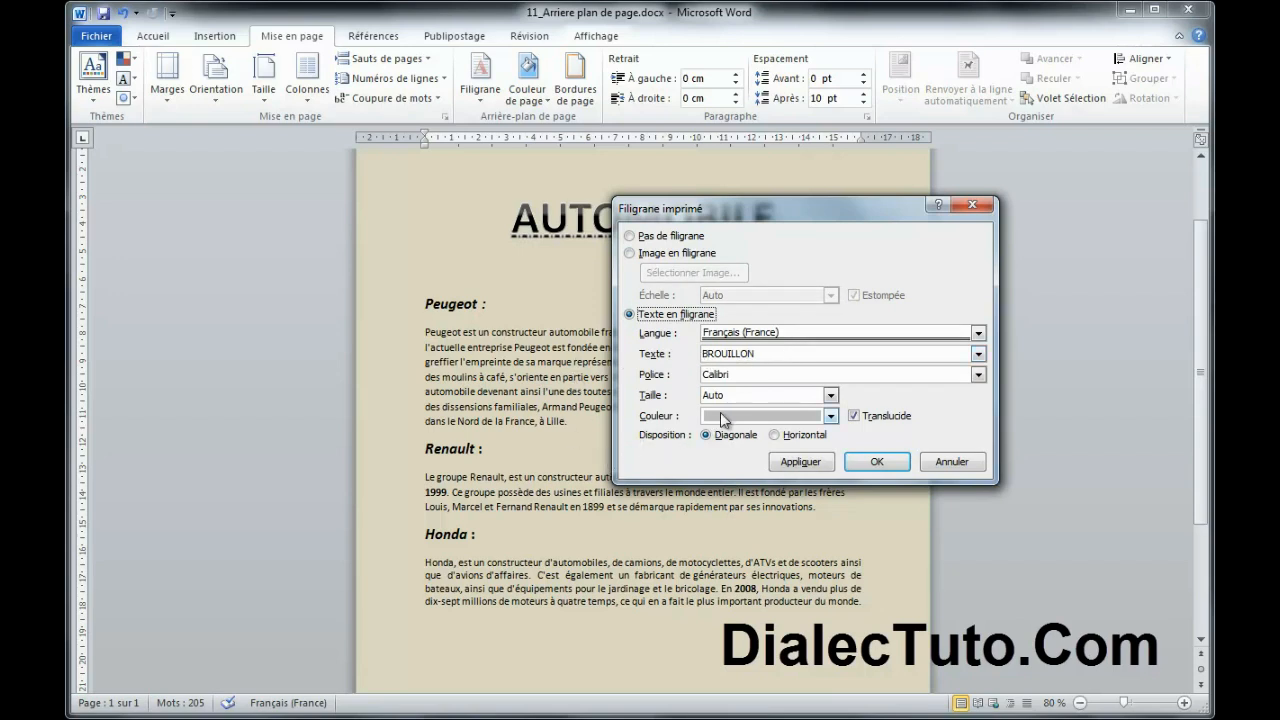
{"action": "left_click_drag", "start_coordinate": [798, 211], "coordinate": [862, 163]}
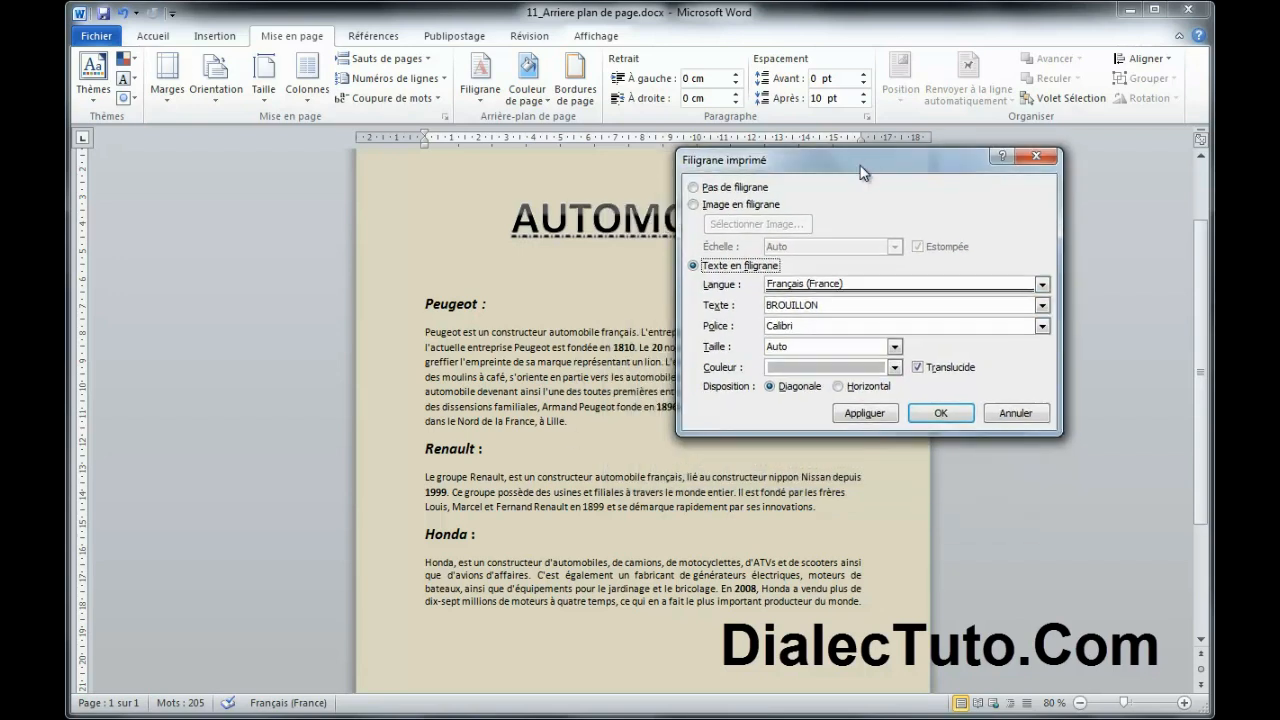
{"action": "double_click", "coordinate": [835, 306]}
{"action": "type", "text": "Rapport Auto"}
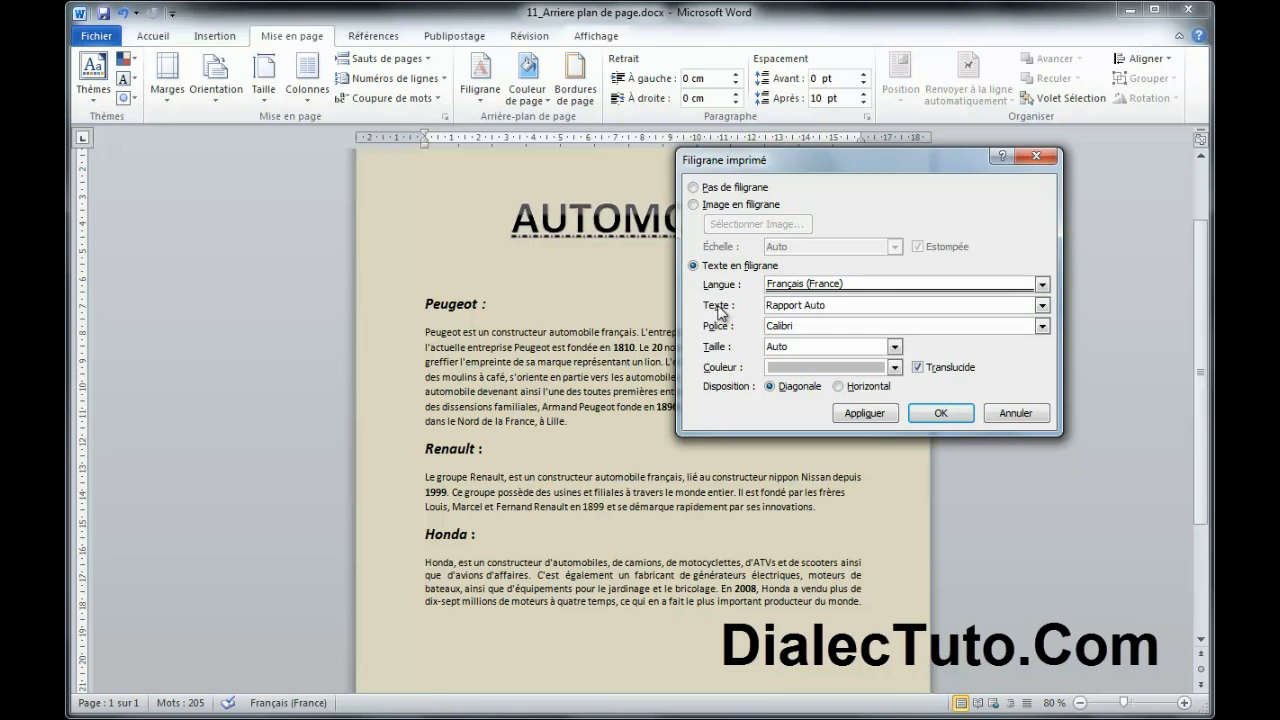
Step: Keep Calibri as the watermark font, set its colour to the standard dark red and apply the watermark
{"action": "left_click", "coordinate": [1044, 326]}
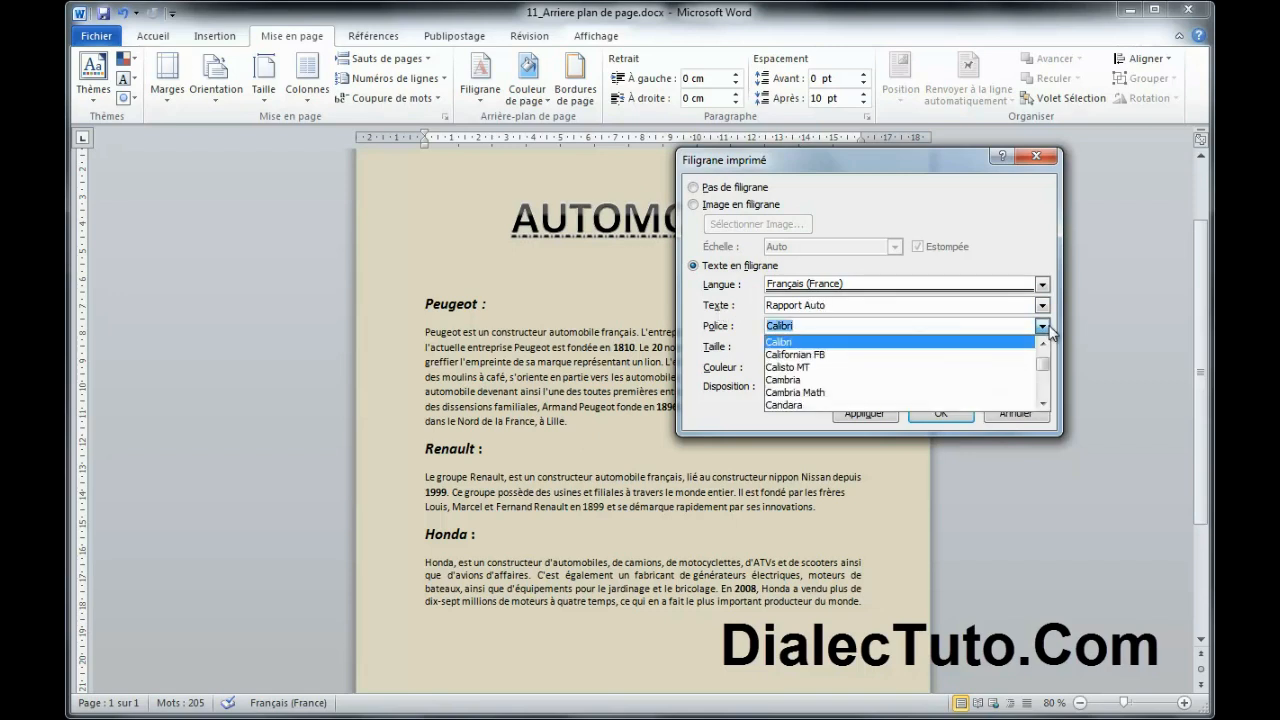
{"action": "left_click", "coordinate": [1050, 330]}
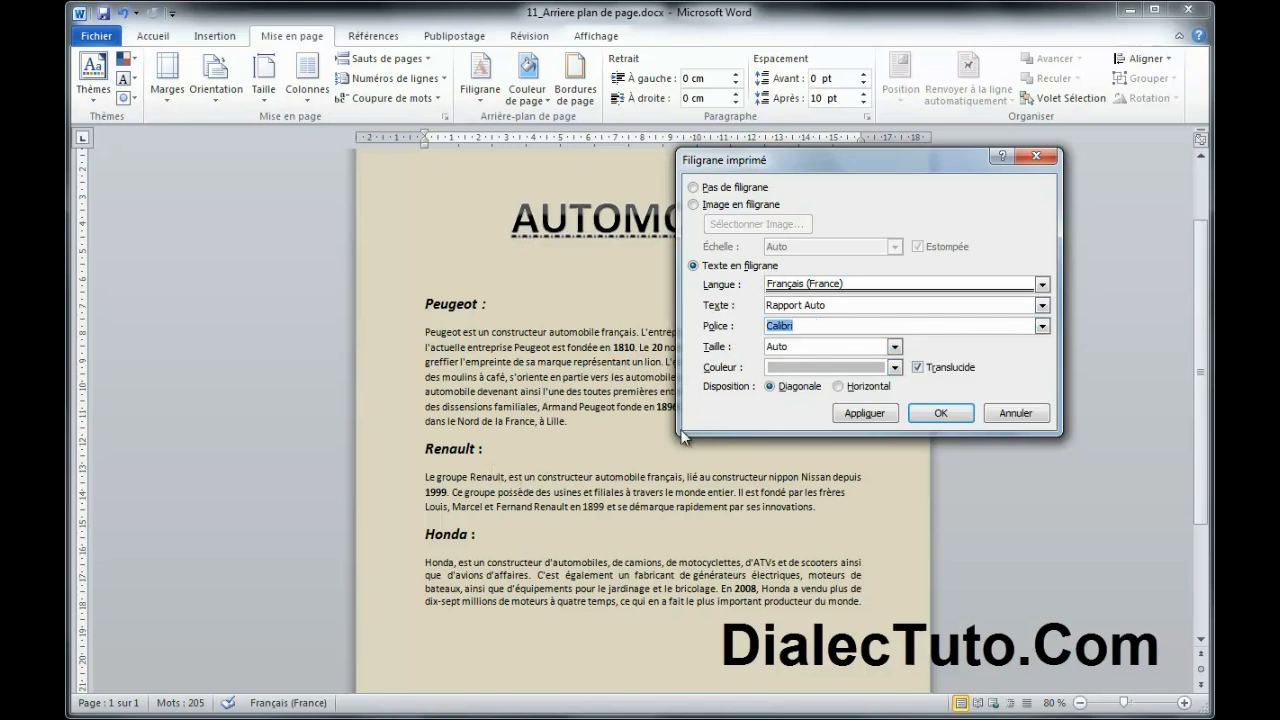
{"action": "left_click", "coordinate": [894, 367]}
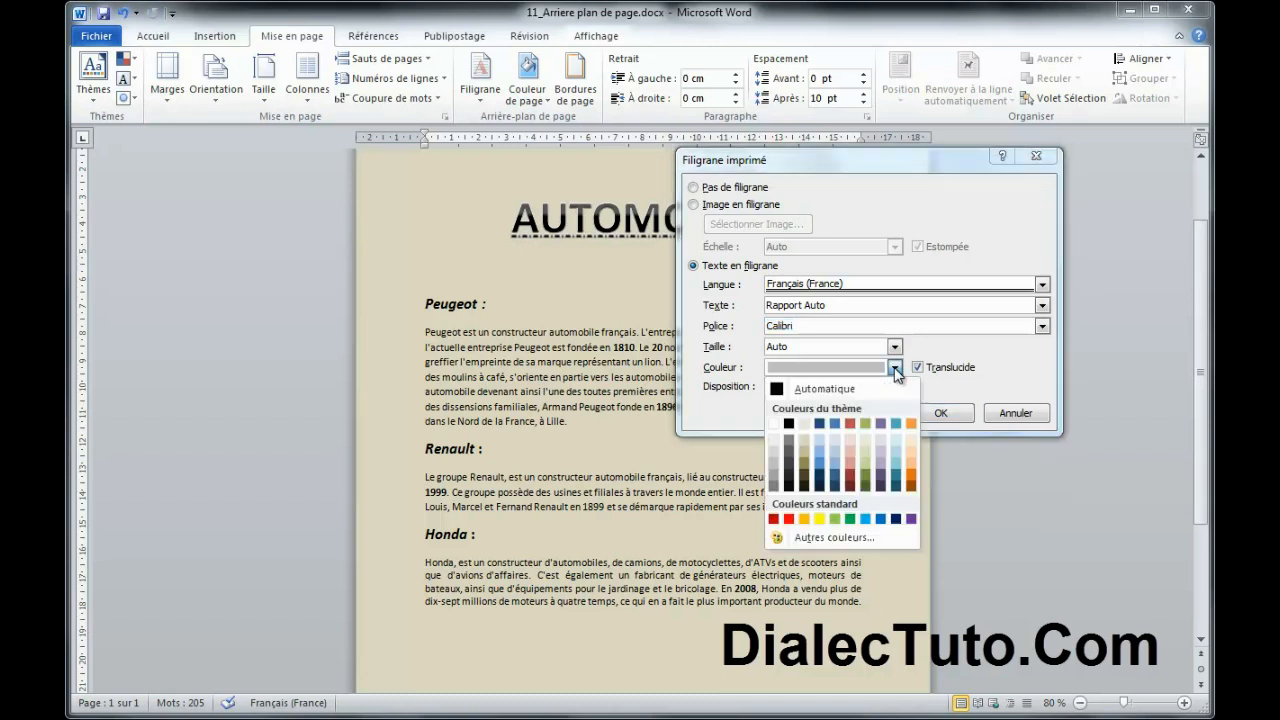
{"action": "left_click", "coordinate": [774, 519]}
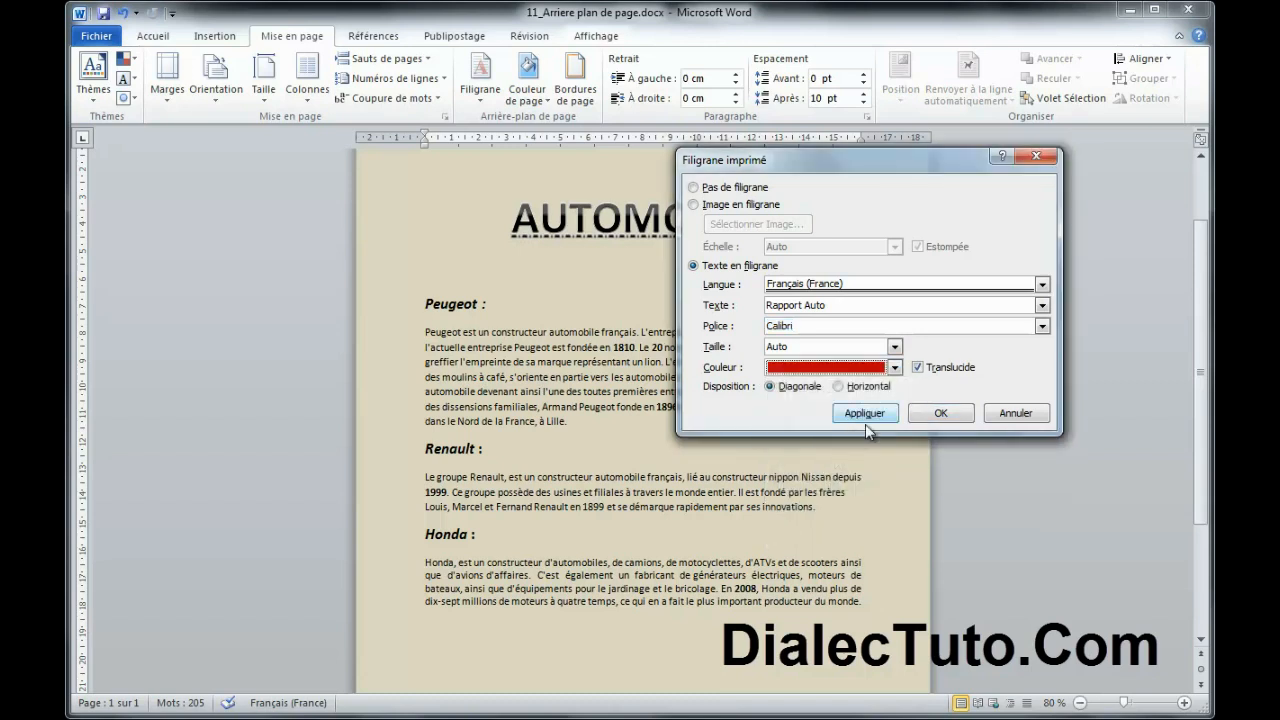
{"action": "left_click", "coordinate": [855, 422]}
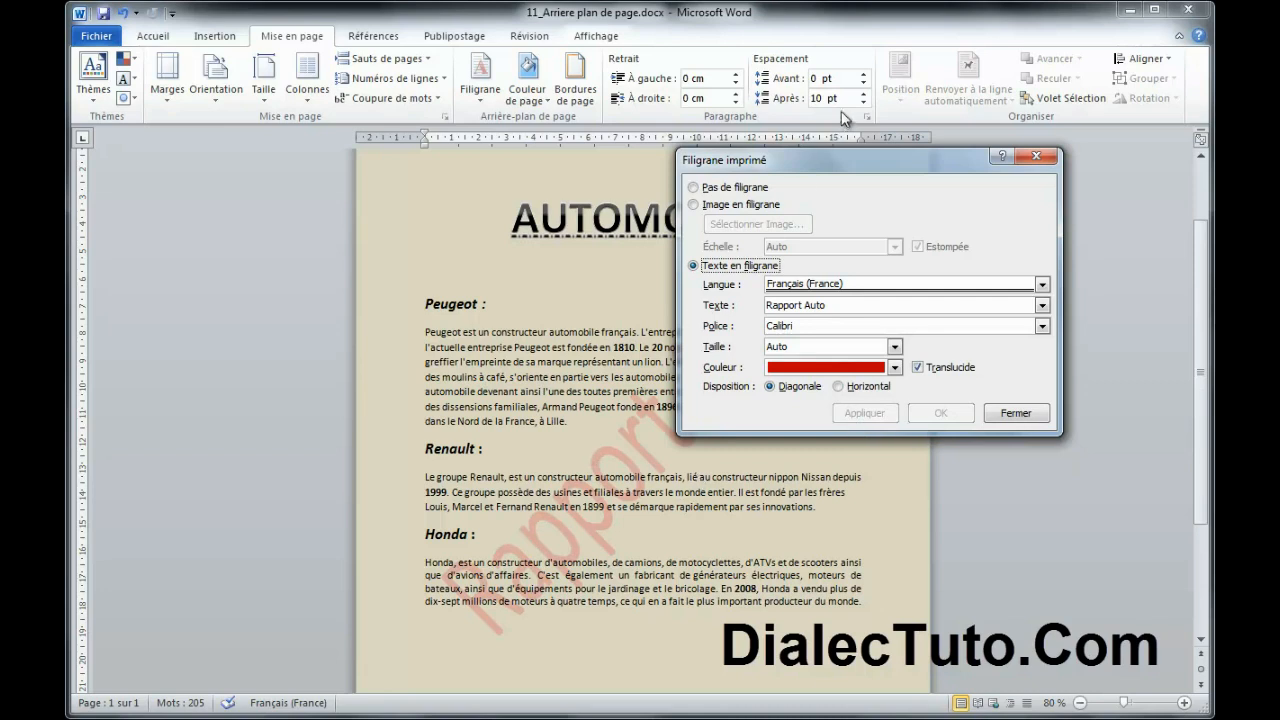
Step: Try the horizontal layout on the "Rapport Auto" watermark and restore the diagonal layout
{"action": "mouse_move", "coordinate": [834, 168]}
{"action": "left_mouse_down"}
{"action": "mouse_move", "coordinate": [881, 58]}
{"action": "mouse_move", "coordinate": [987, 33]}
{"action": "mouse_move", "coordinate": [984, 271]}
{"action": "mouse_move", "coordinate": [831, 155]}
{"action": "left_mouse_up"}
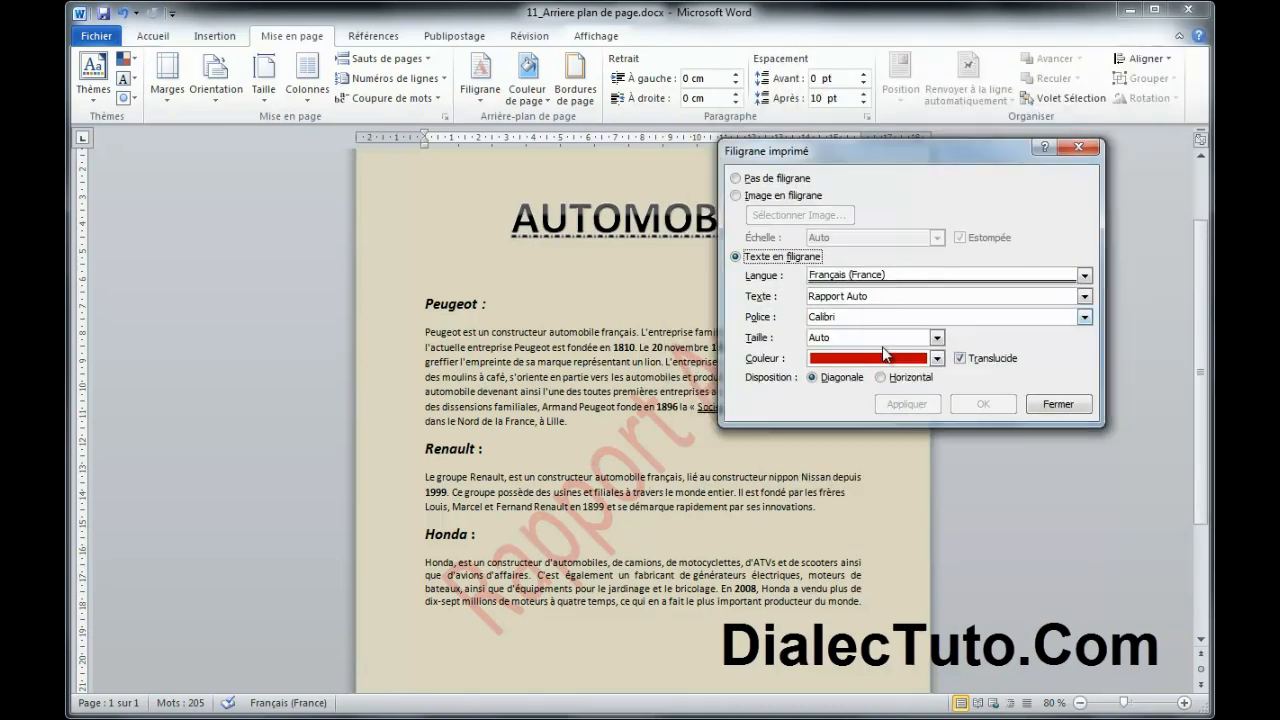
{"action": "left_click", "coordinate": [880, 379]}
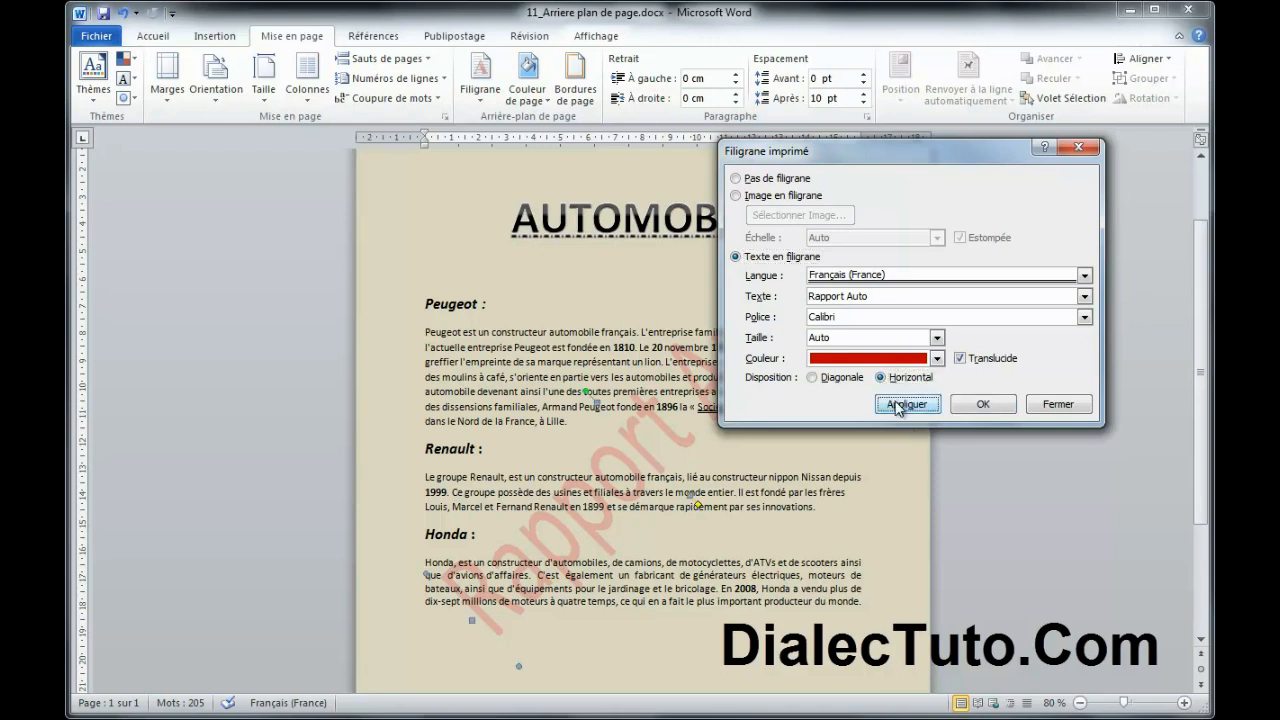
{"action": "left_click", "coordinate": [905, 404]}
{"action": "left_click", "coordinate": [814, 378]}
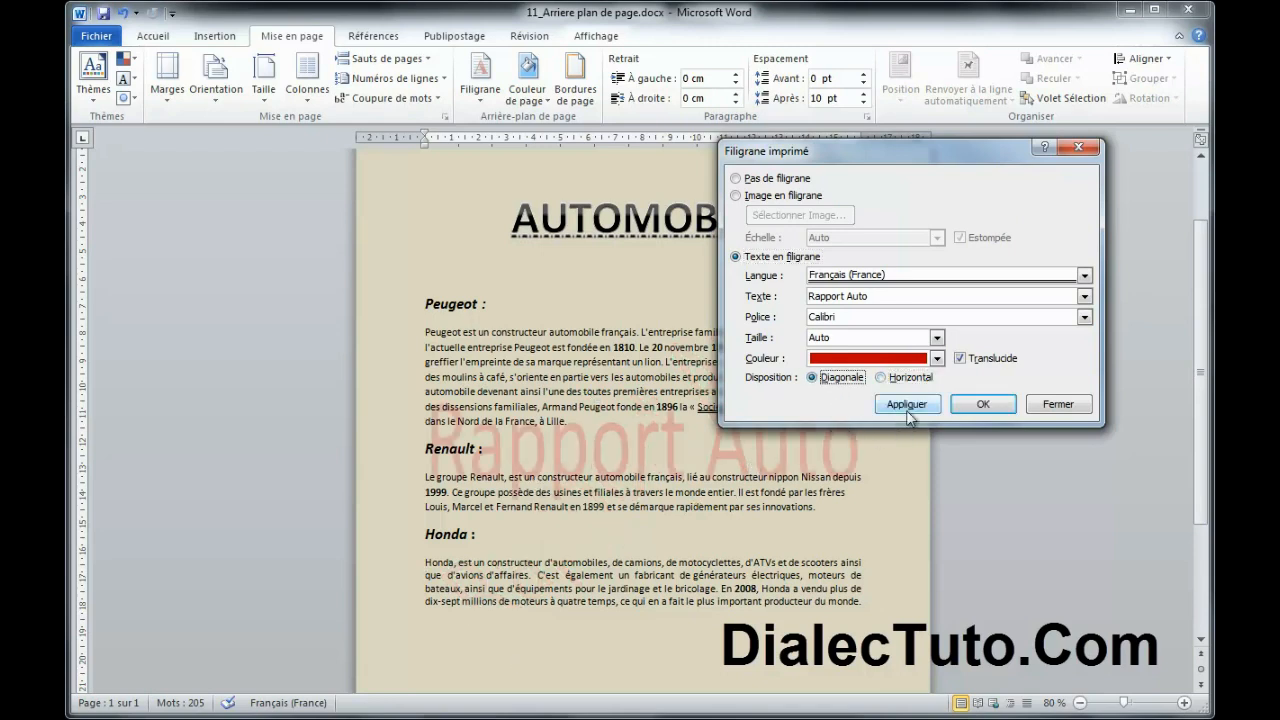
{"action": "left_click", "coordinate": [902, 404]}
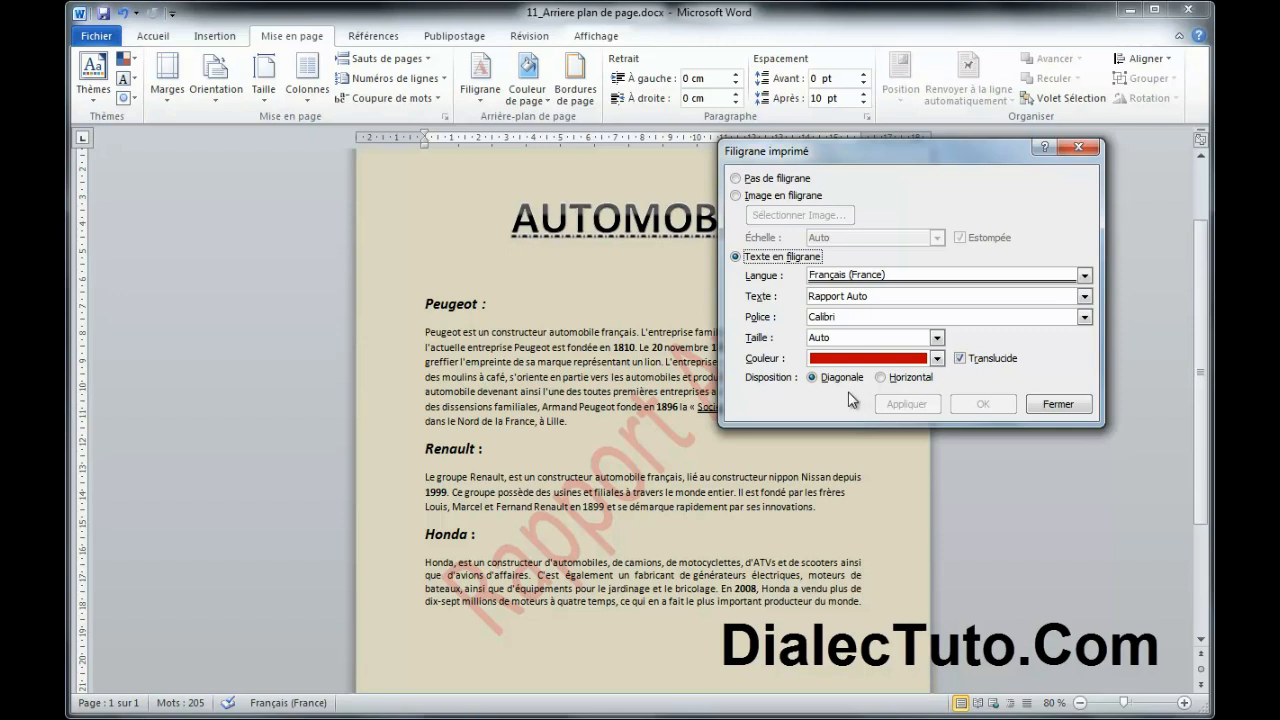
Step: Close the watermark settings, remove the "Rapport Auto" watermark from the page and undo the removal
{"action": "left_click", "coordinate": [1058, 404]}
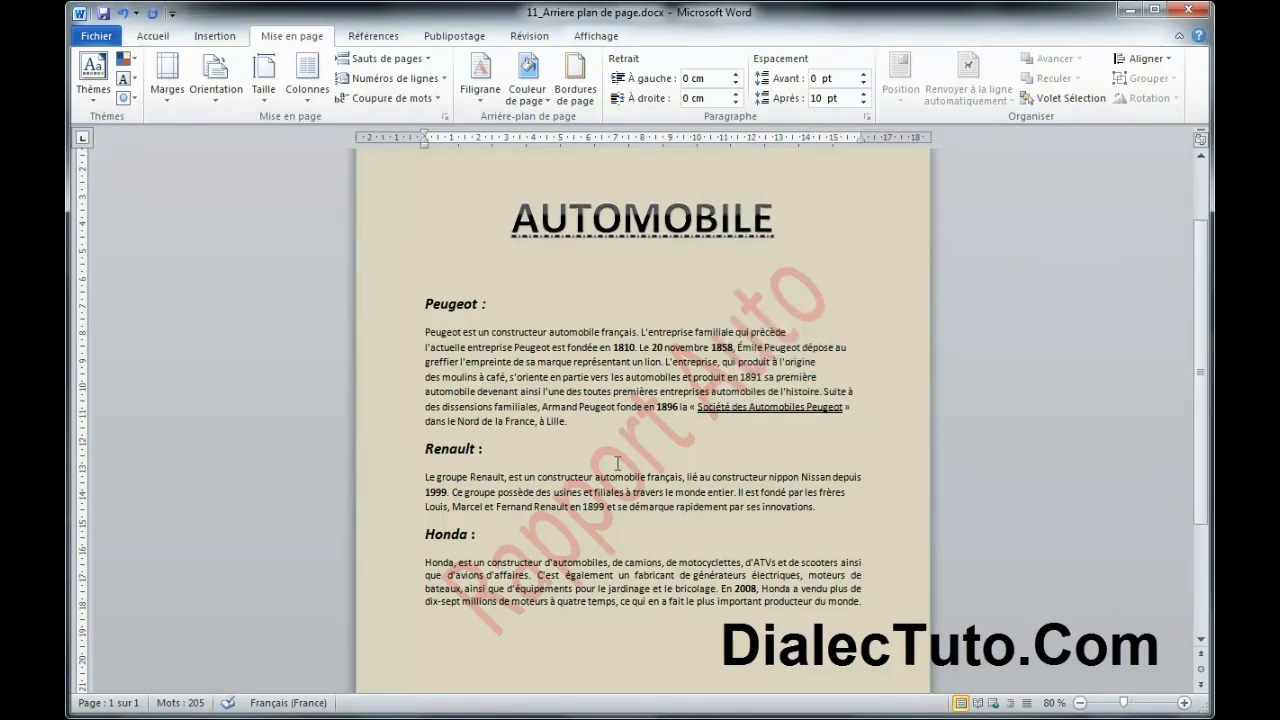
{"action": "left_click", "coordinate": [480, 82]}
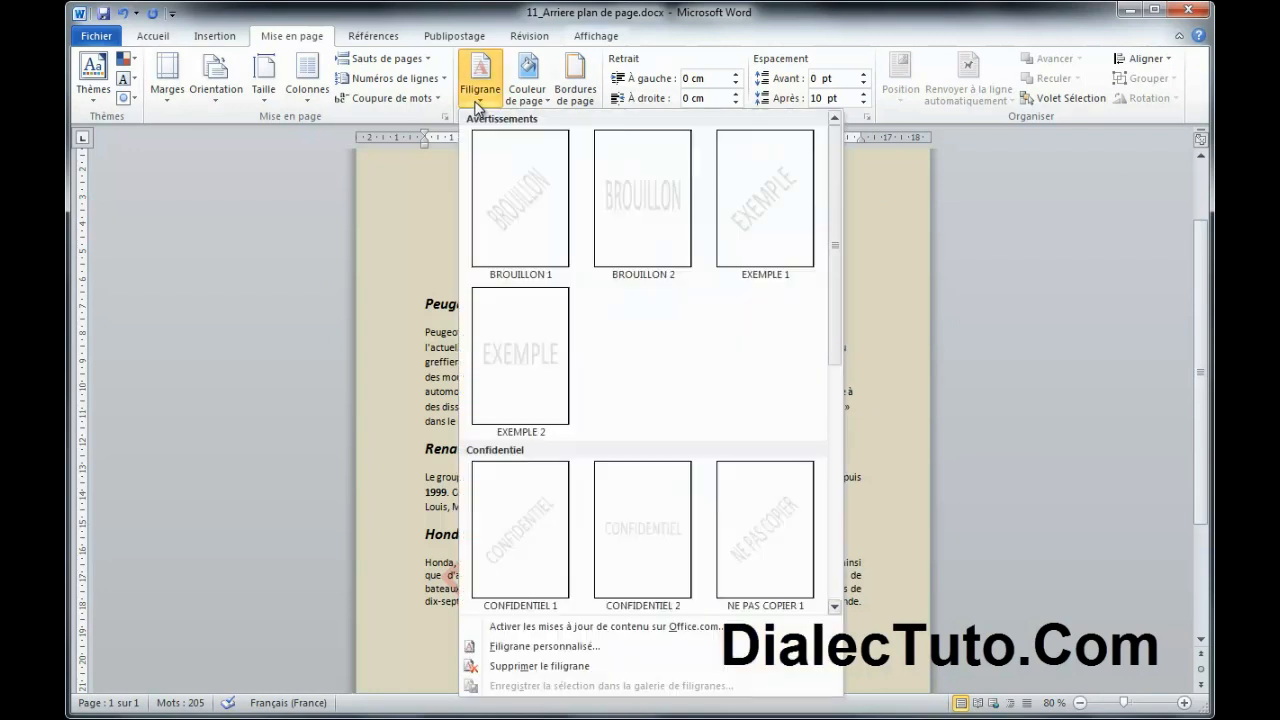
{"action": "left_click", "coordinate": [532, 667]}
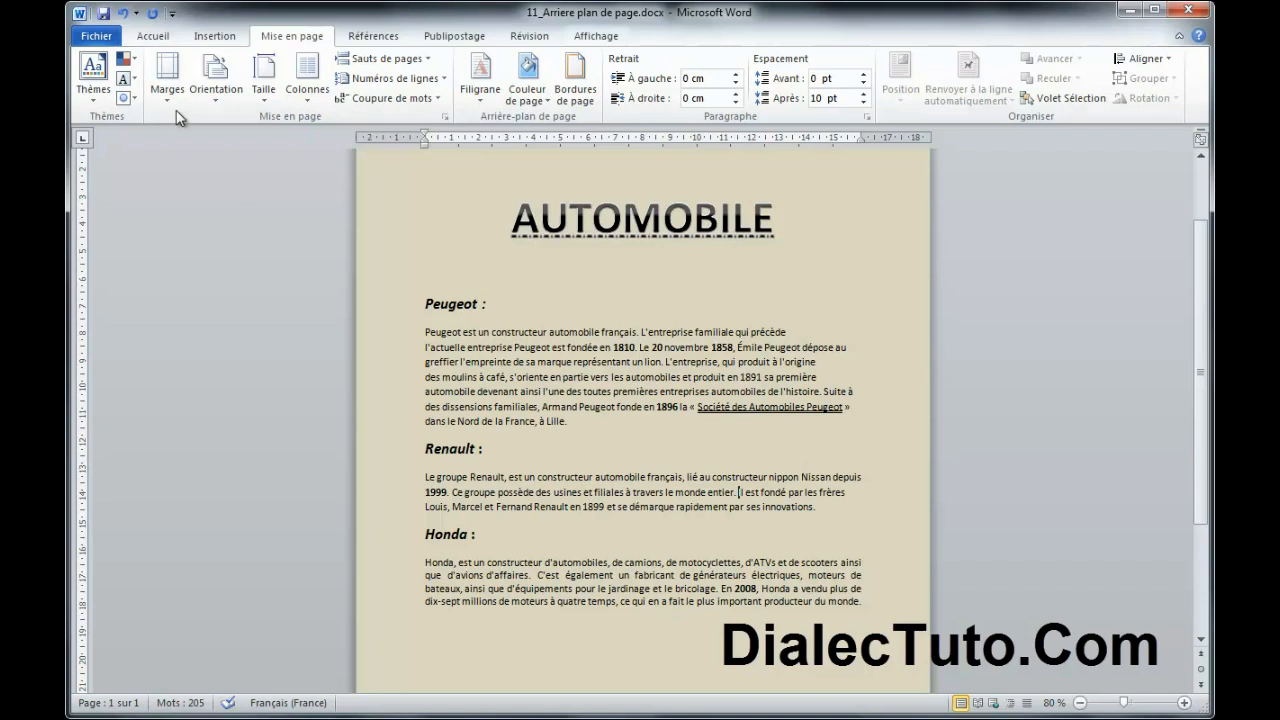
{"action": "left_click", "coordinate": [123, 13]}
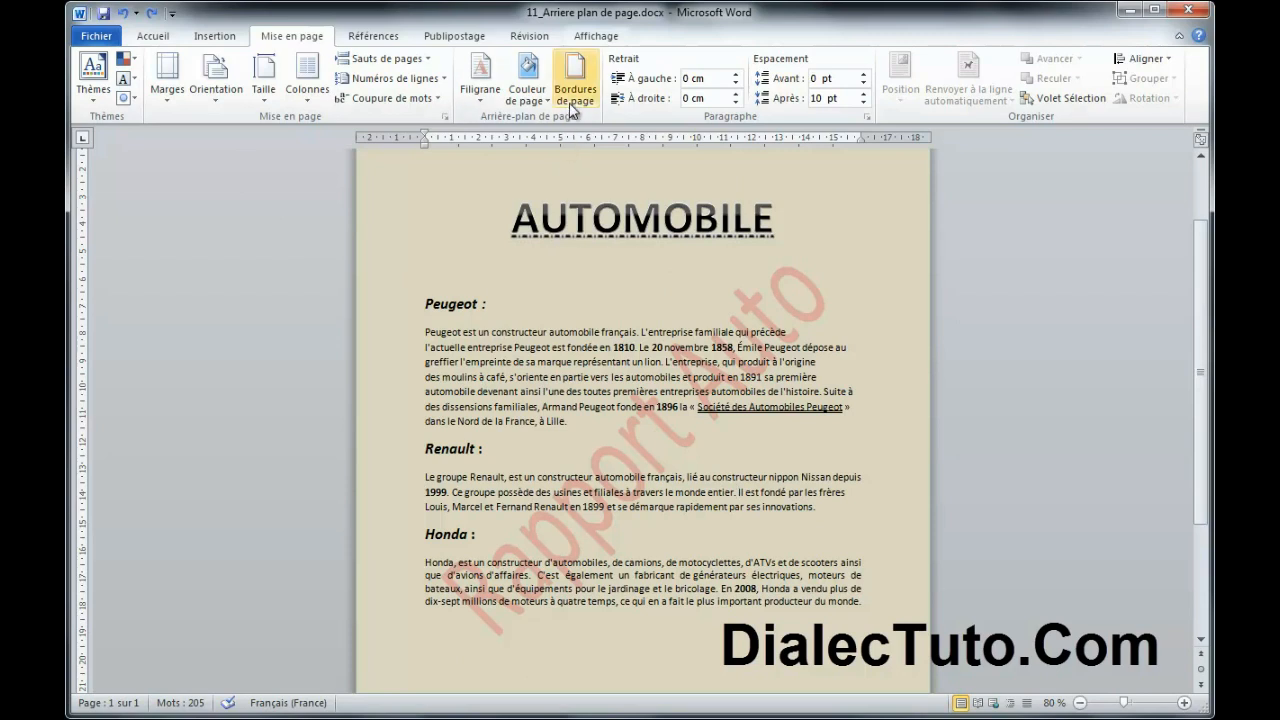
Step: Open the page border settings, review the paragraph border options beside them and return to the page border options
{"action": "left_click", "coordinate": [590, 105]}
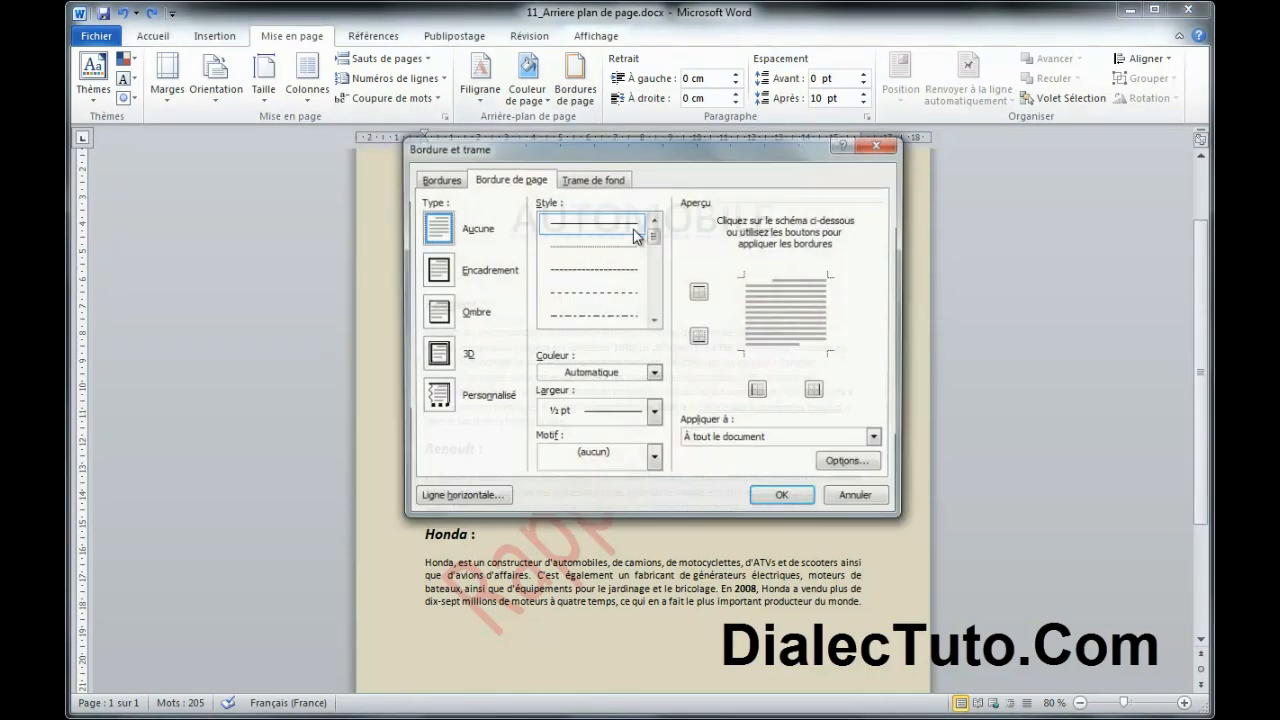
{"action": "left_click_drag", "start_coordinate": [634, 148], "coordinate": [632, 190]}
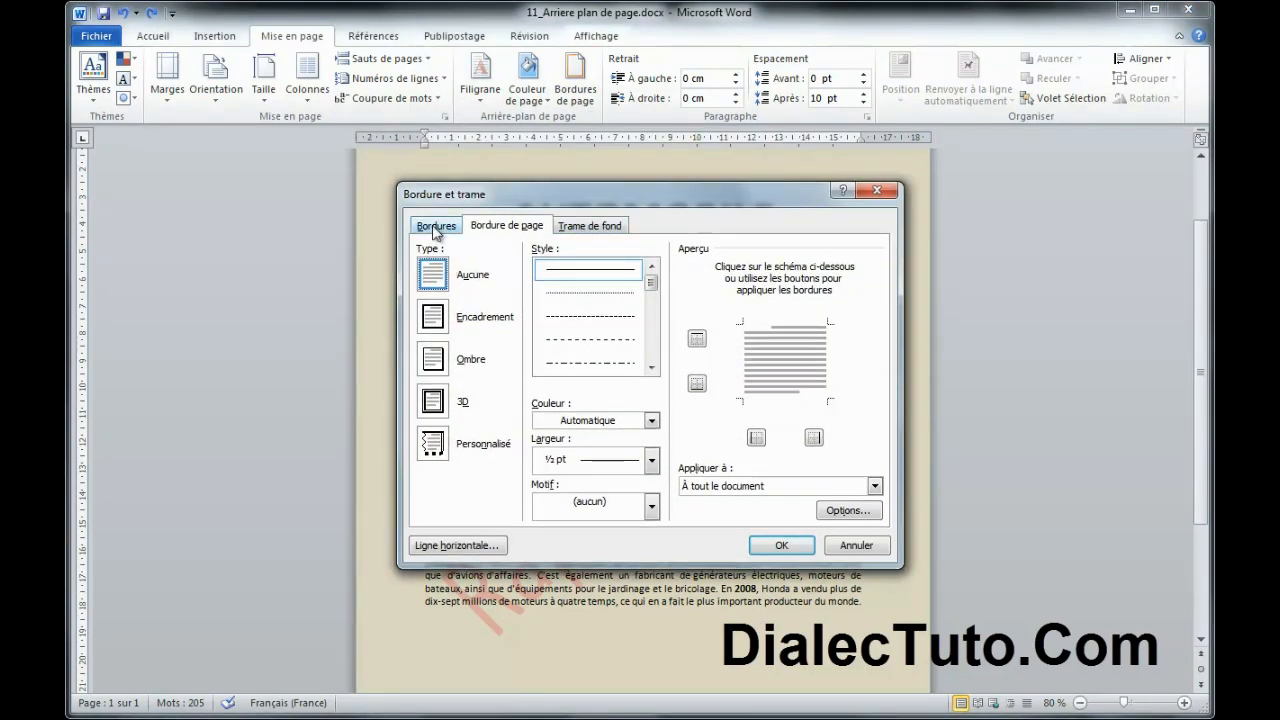
{"action": "left_click", "coordinate": [435, 229]}
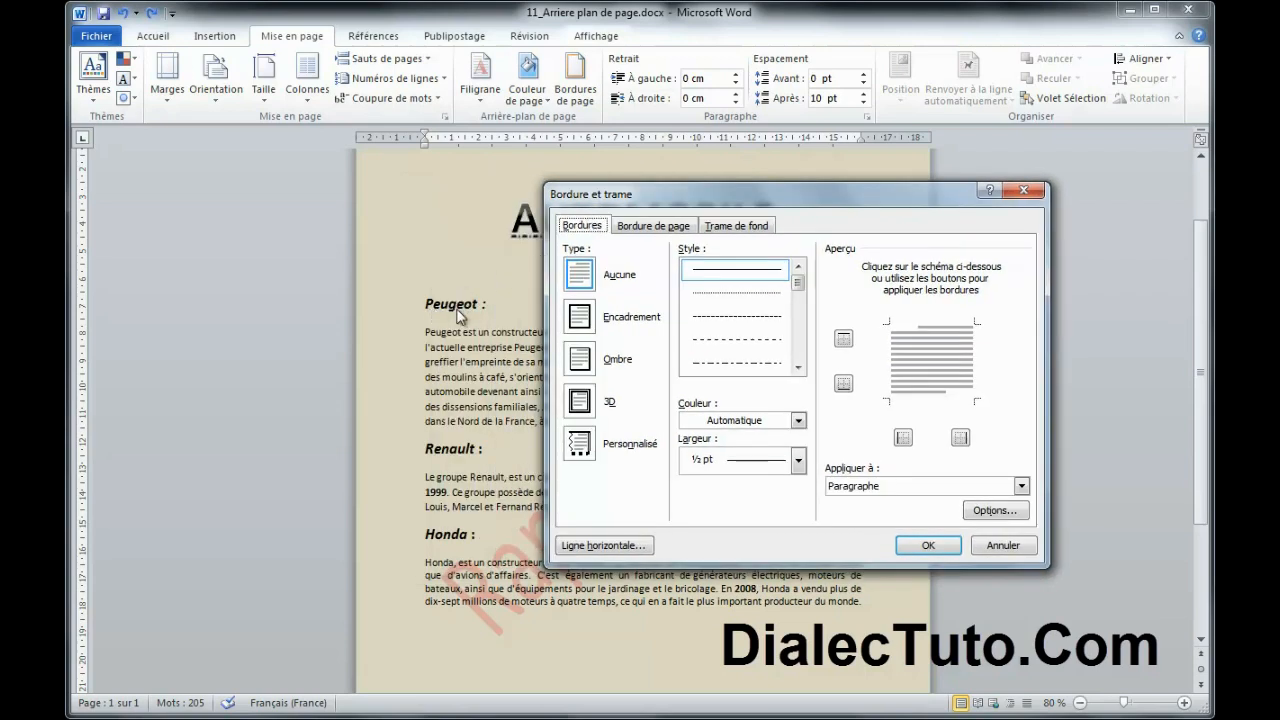
{"action": "left_click", "coordinate": [645, 228]}
{"action": "left_click_drag", "start_coordinate": [707, 196], "coordinate": [615, 190]}
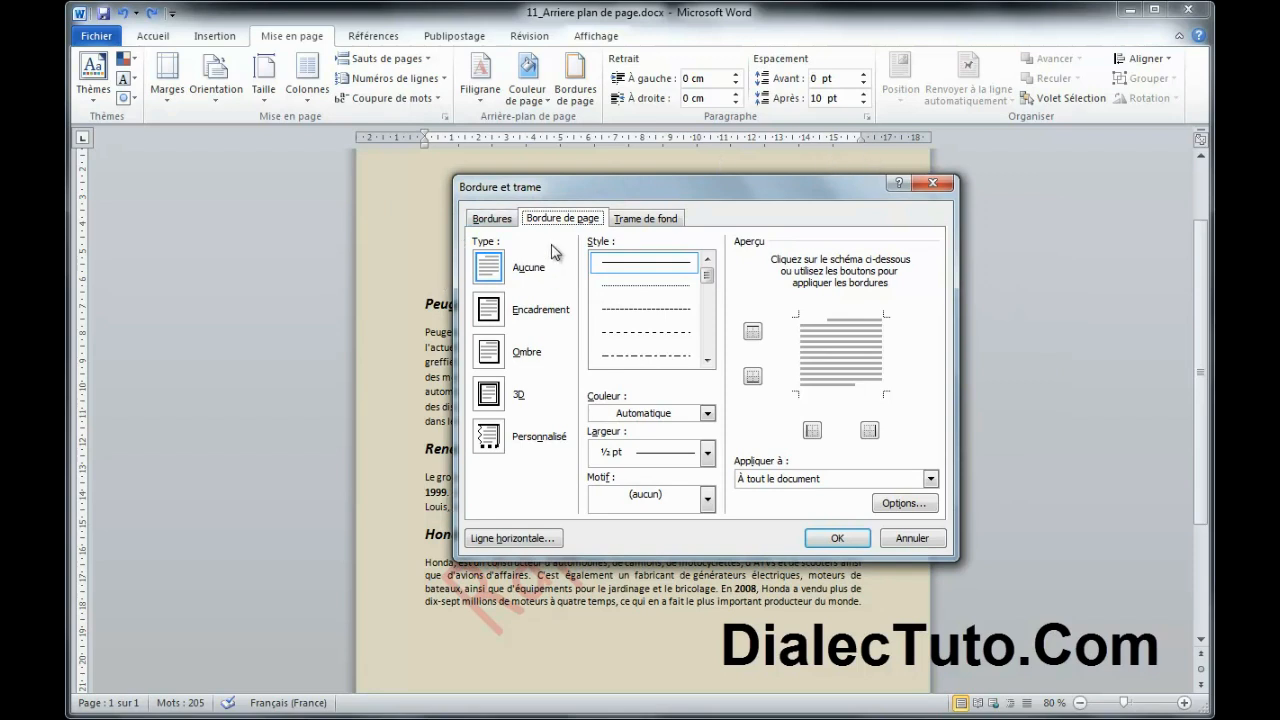
Step: Set up a box border (Encadrement) for the page with the thin double-line style in black
{"action": "left_click", "coordinate": [491, 318]}
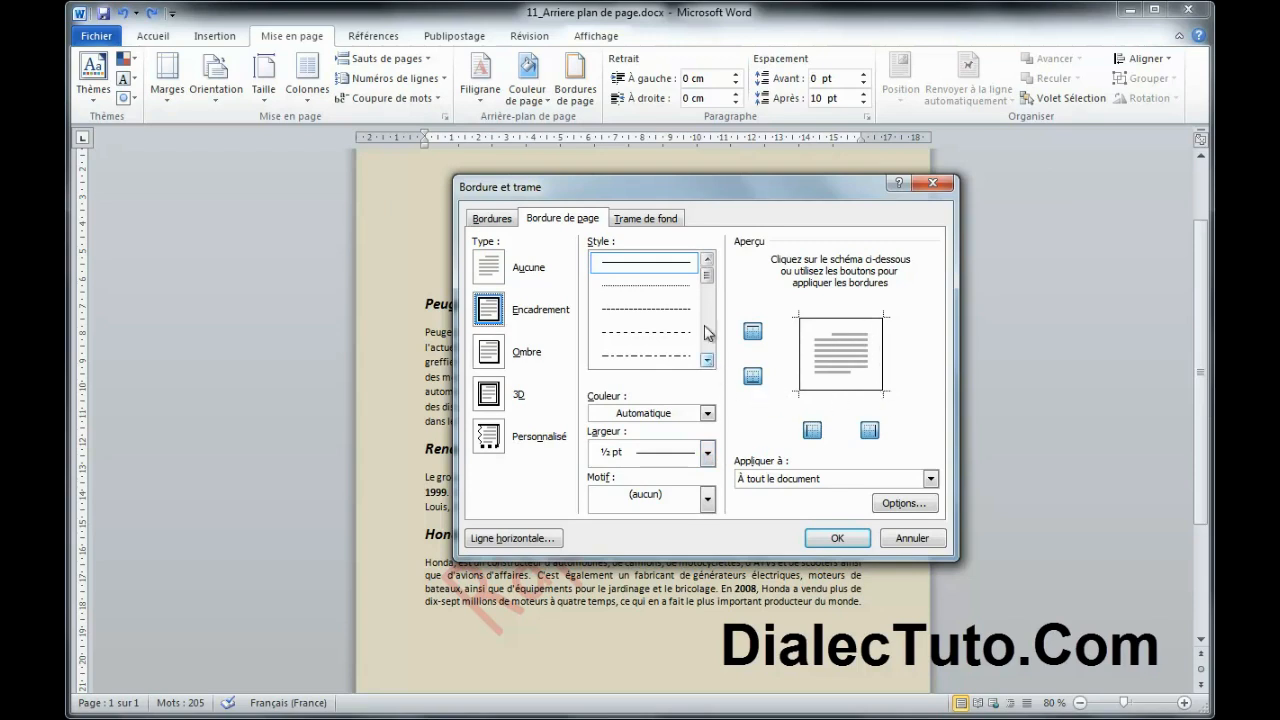
{"action": "left_click_drag", "start_coordinate": [707, 282], "coordinate": [709, 303]}
{"action": "left_click", "coordinate": [674, 292]}
{"action": "left_click", "coordinate": [707, 413]}
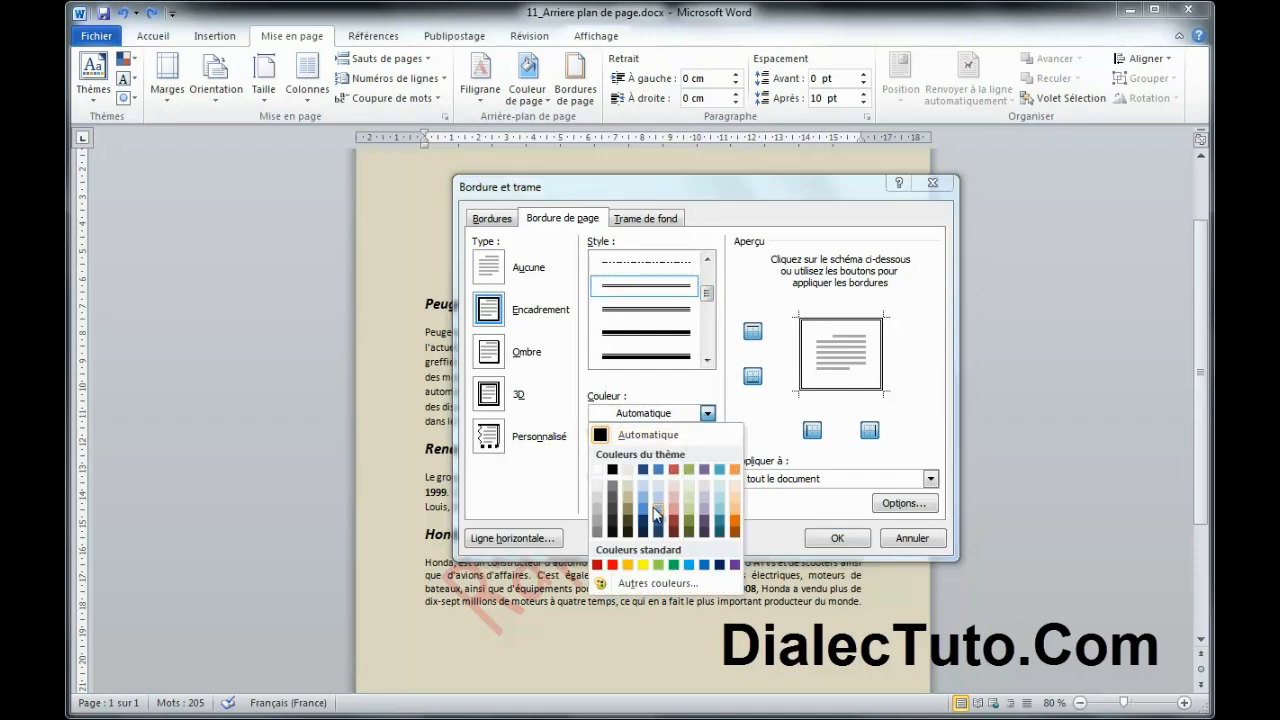
{"action": "left_click", "coordinate": [612, 470]}
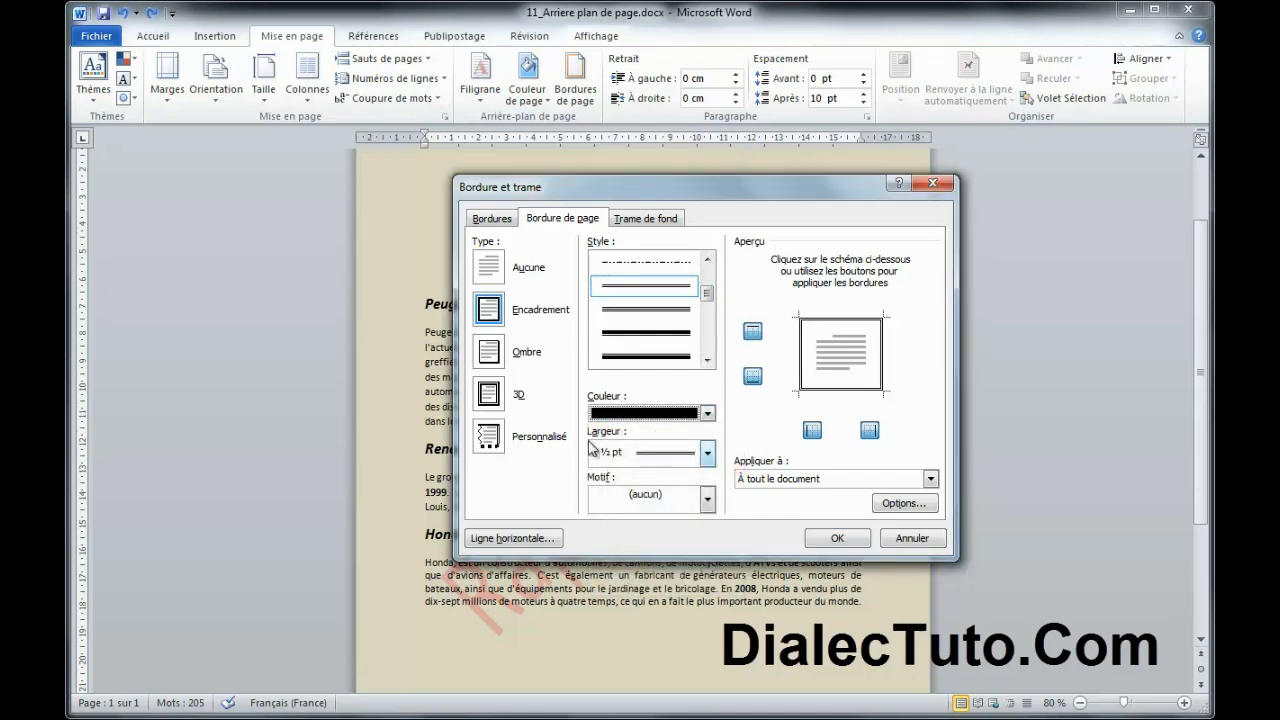
Step: Check the width and art choices, keep ½ pt and no art, and apply the page border to the whole document
{"action": "left_click", "coordinate": [707, 453]}
{"action": "left_click", "coordinate": [707, 498]}
{"action": "left_click", "coordinate": [707, 499]}
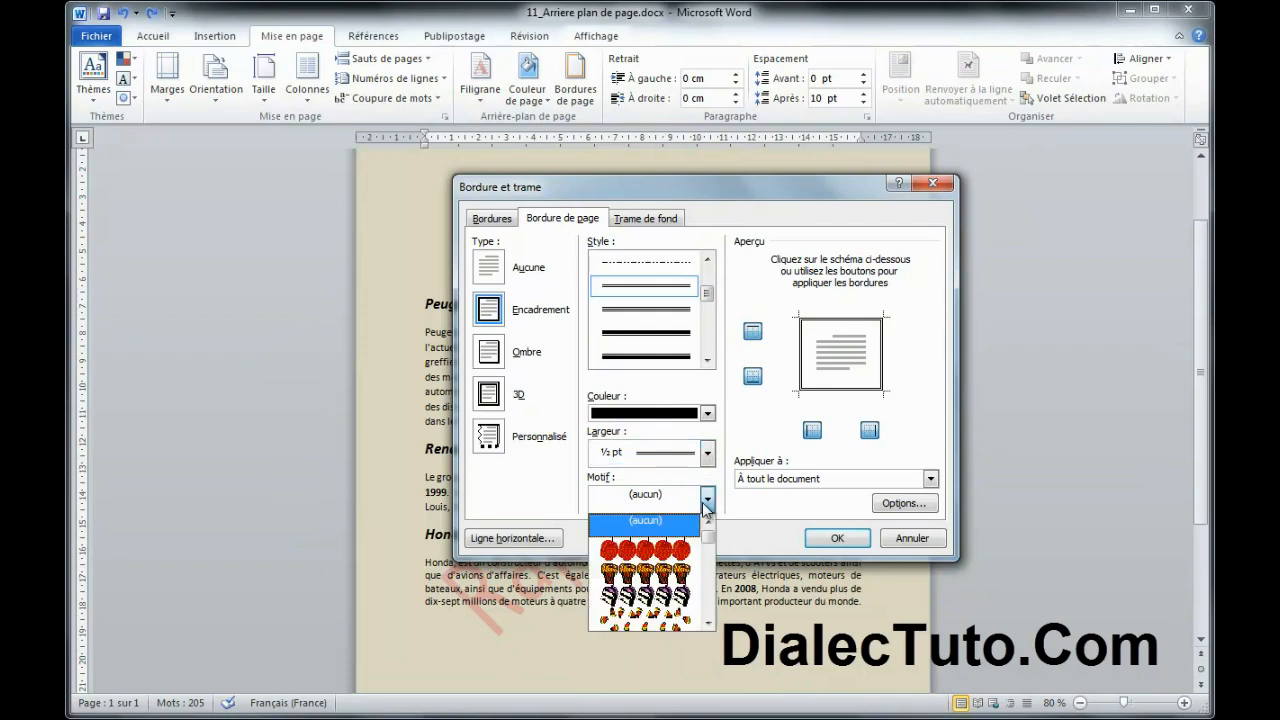
{"action": "mouse_move", "coordinate": [706, 538]}
{"action": "left_mouse_down"}
{"action": "mouse_move", "coordinate": [707, 578]}
{"action": "mouse_move", "coordinate": [708, 528]}
{"action": "left_mouse_up"}
{"action": "left_click", "coordinate": [712, 503]}
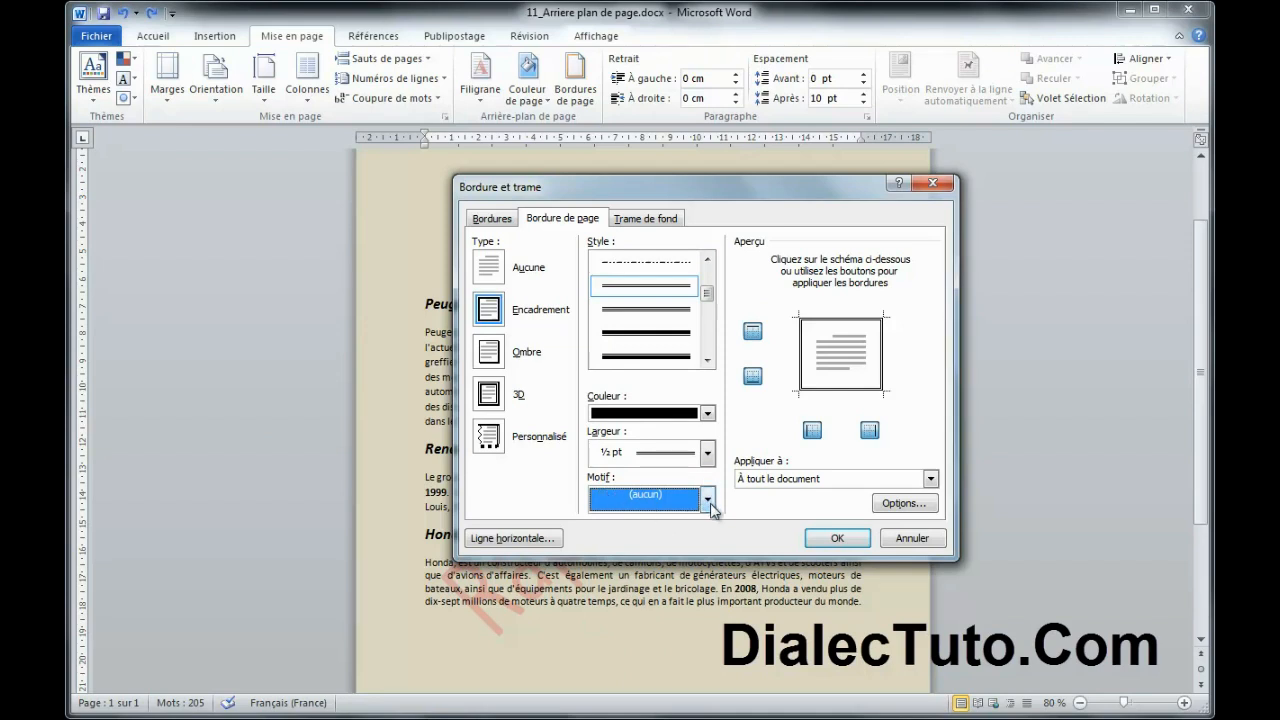
{"action": "left_click_drag", "start_coordinate": [788, 180], "coordinate": [690, 114]}
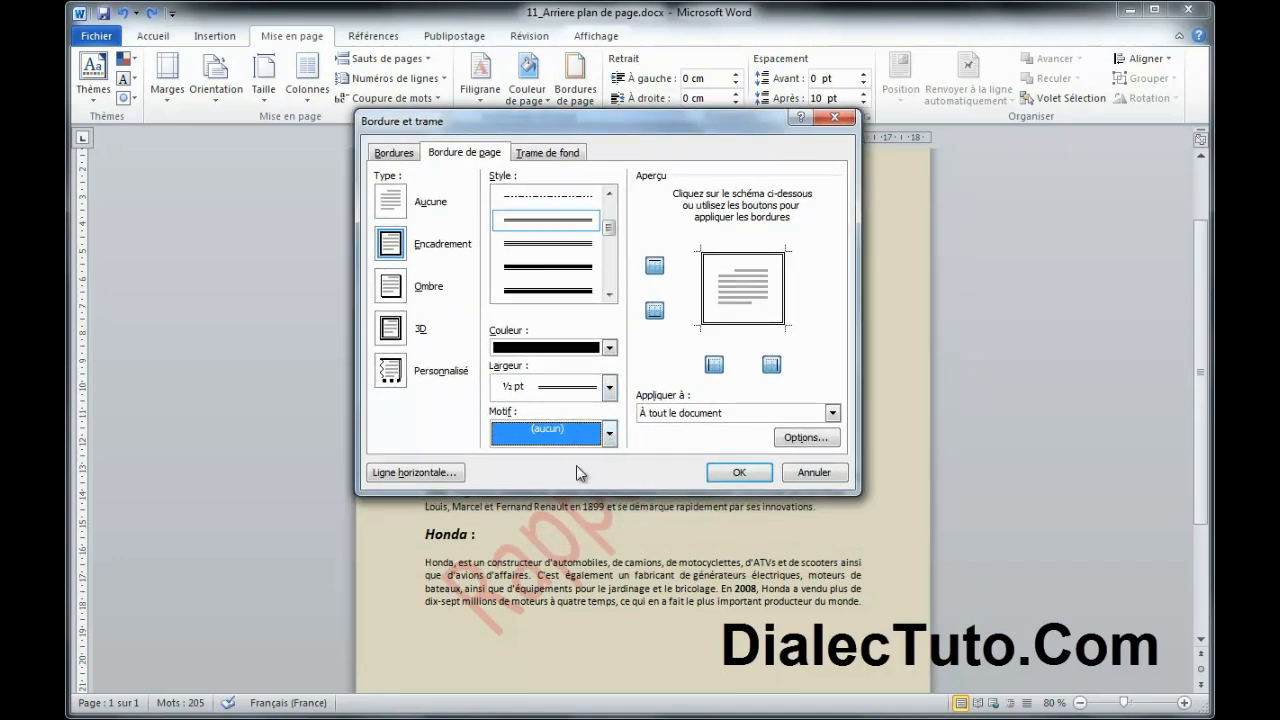
{"action": "left_click", "coordinate": [741, 471]}
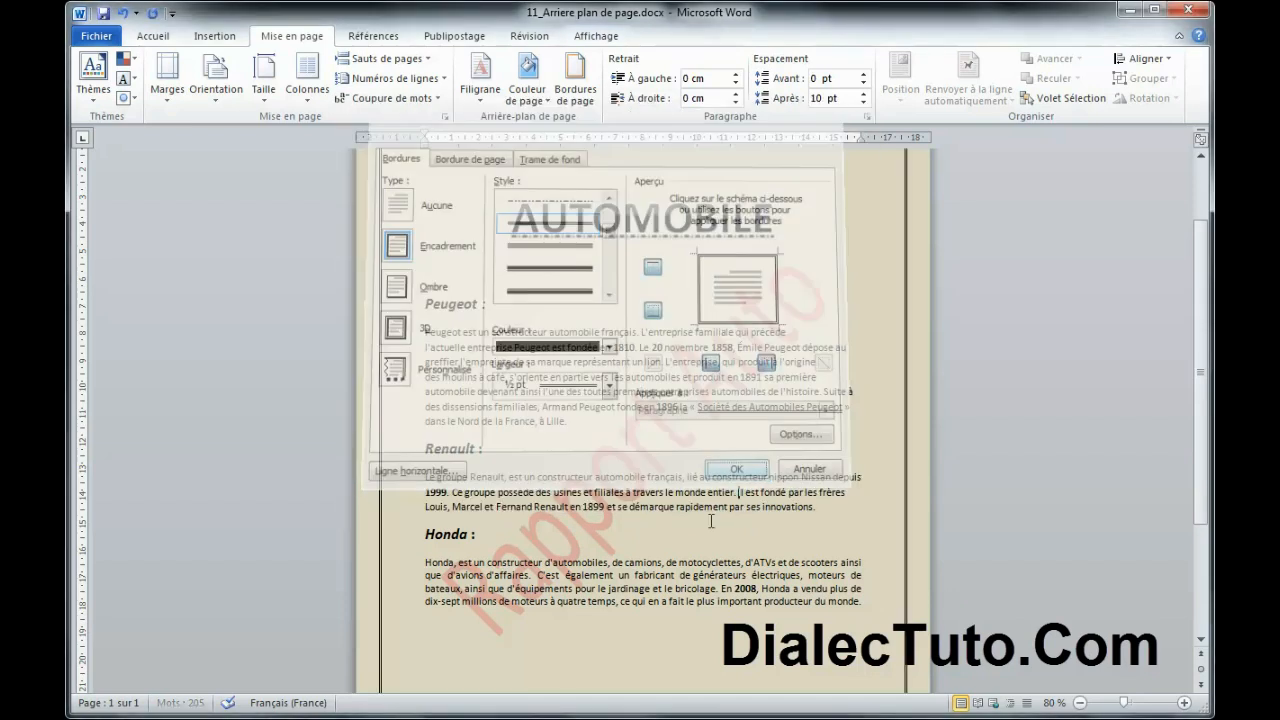
{"action": "scroll", "coordinate": [871, 204], "scroll_direction": "down", "scroll_amount": 5}
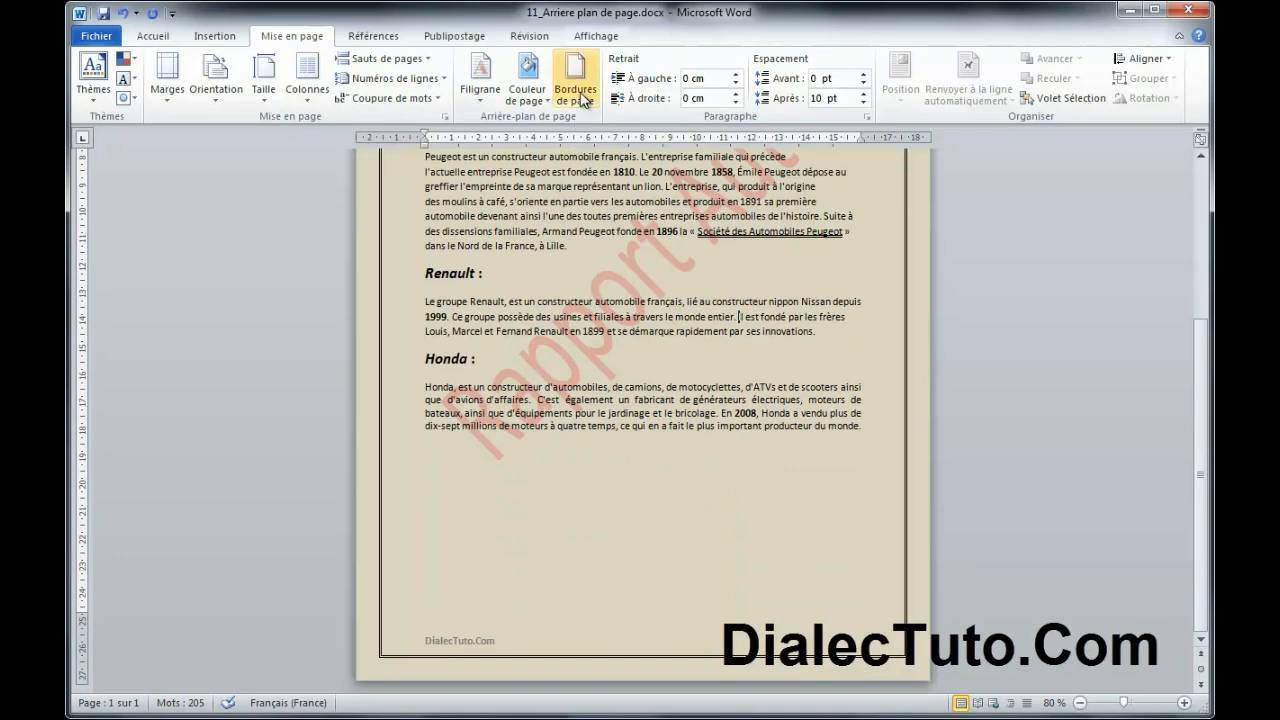
Step: Remove the page border from the whole document by setting its type to Aucune
{"action": "left_click", "coordinate": [580, 100]}
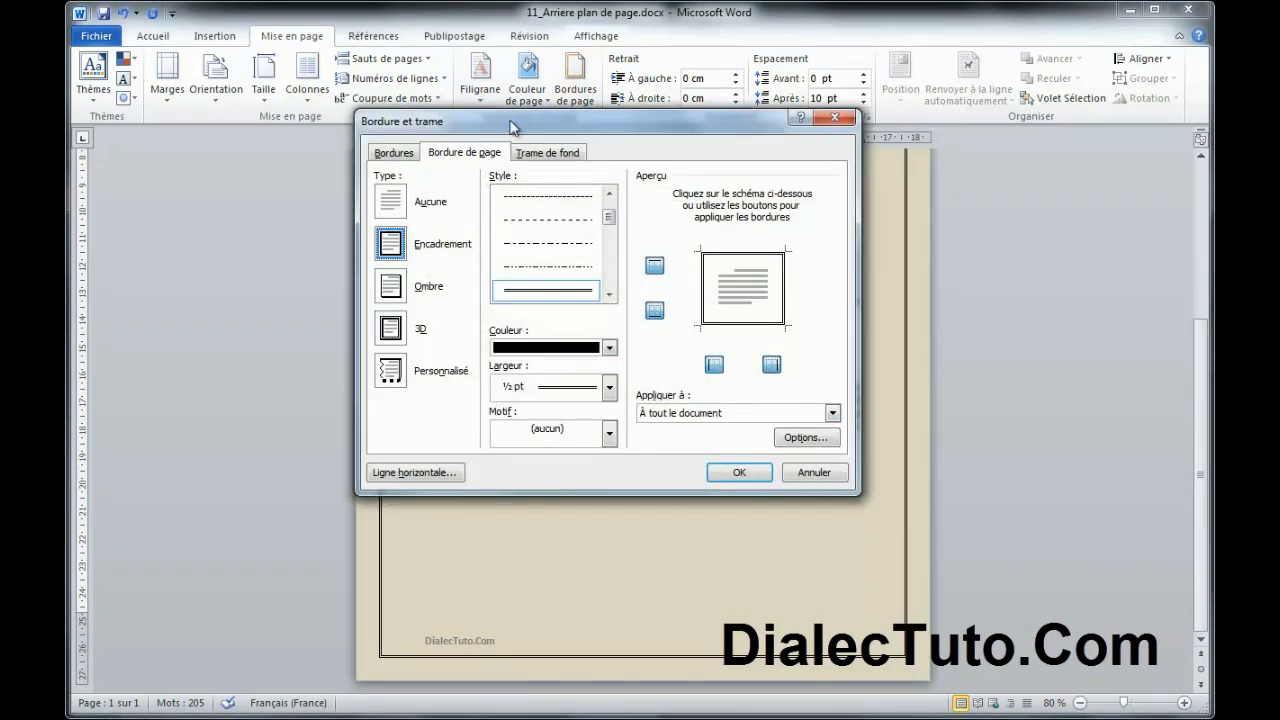
{"action": "left_click_drag", "start_coordinate": [508, 126], "coordinate": [627, 174]}
{"action": "left_click", "coordinate": [515, 254]}
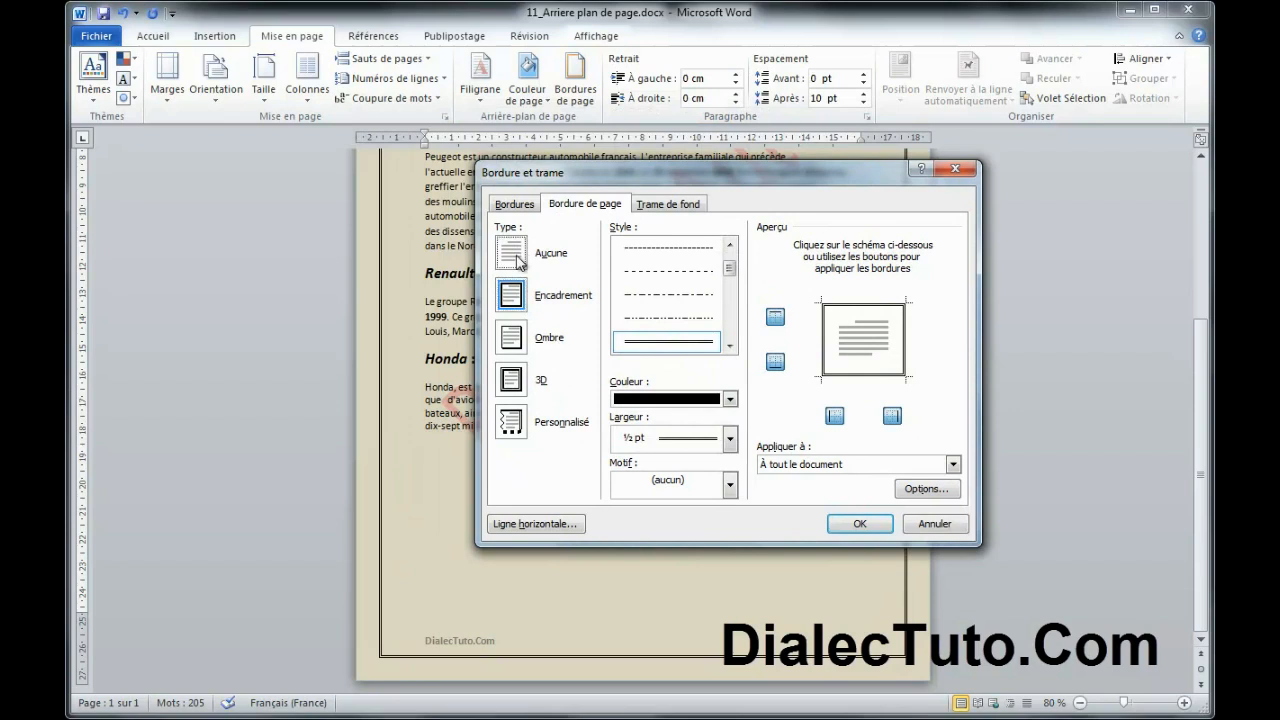
{"action": "left_click", "coordinate": [840, 524]}
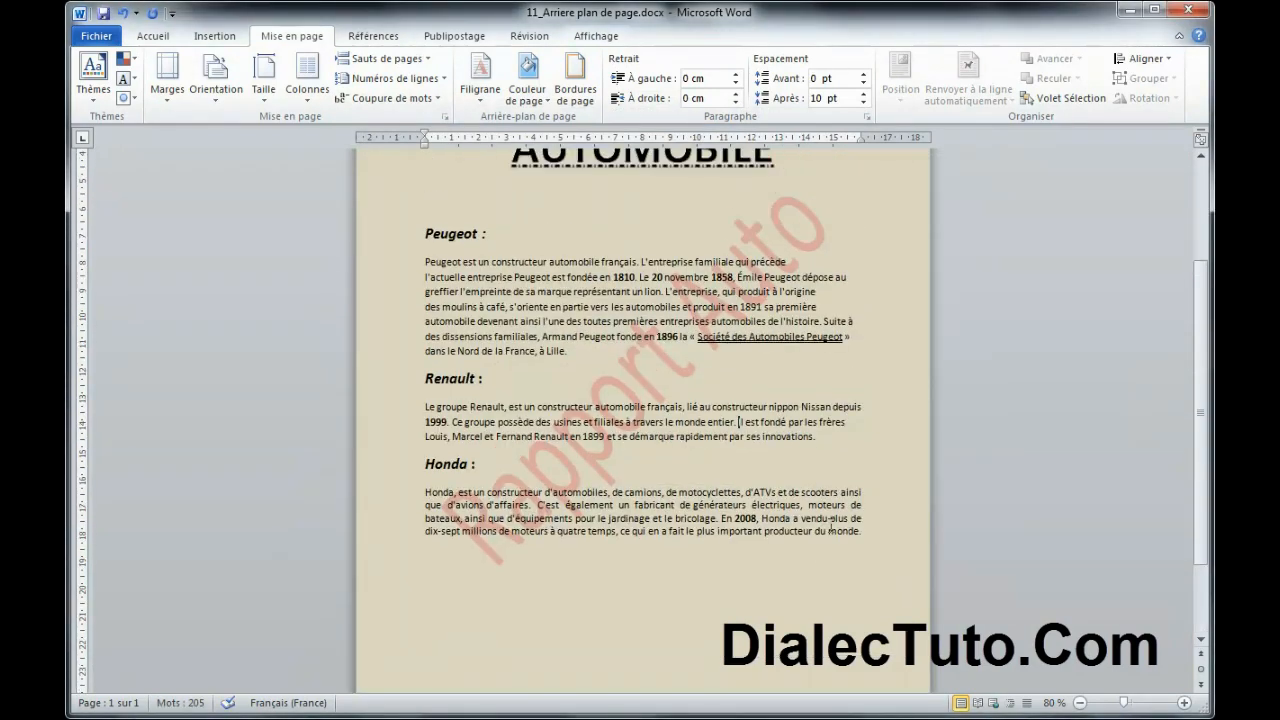